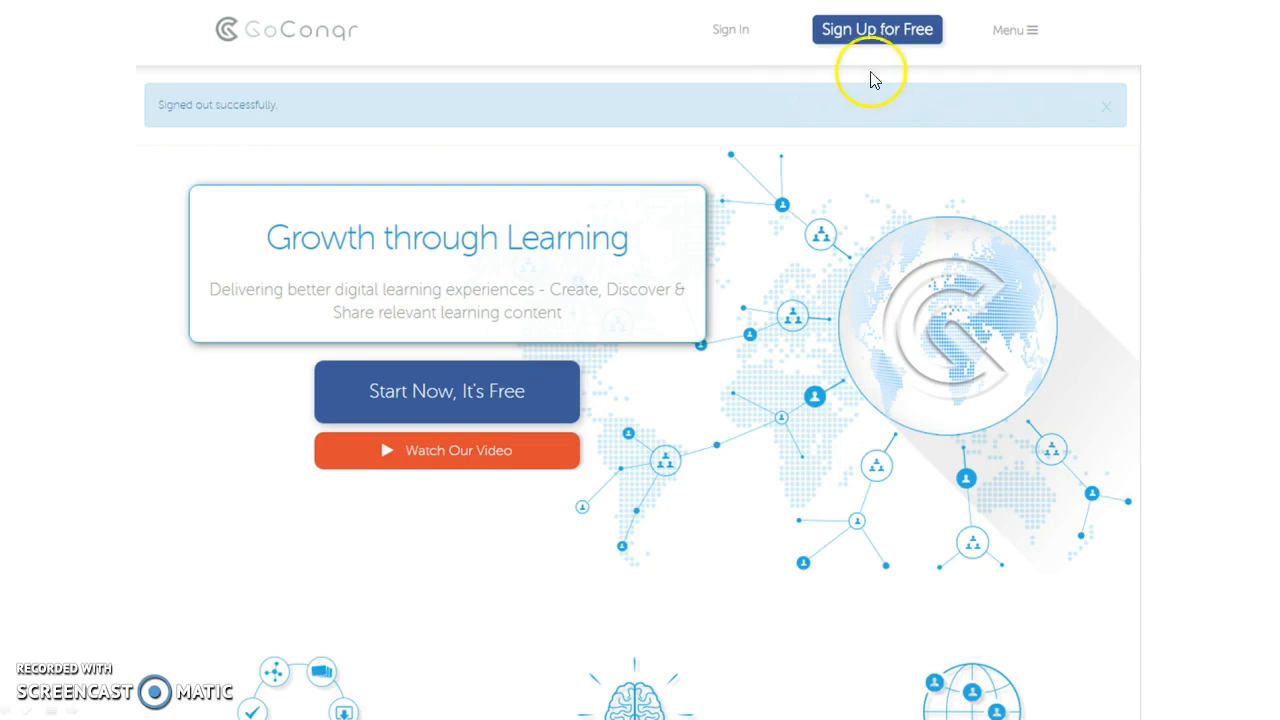
End the slide show and switch to the GoConqr page in the Chrome browser
{"action": "right_click", "coordinate": [843, 480]}
{"action": "left_click", "coordinate": [801, 649]}
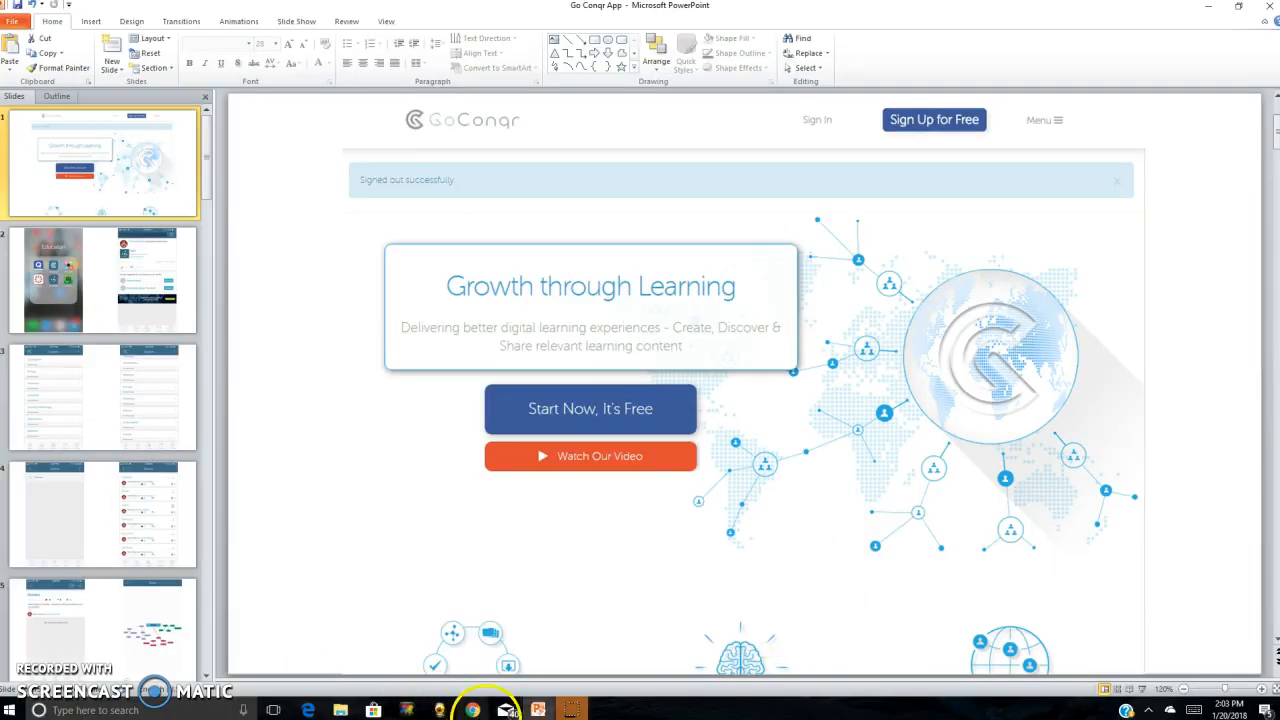
{"action": "mouse_move", "coordinate": [471, 710]}
{"action": "left_click", "coordinate": [400, 652]}
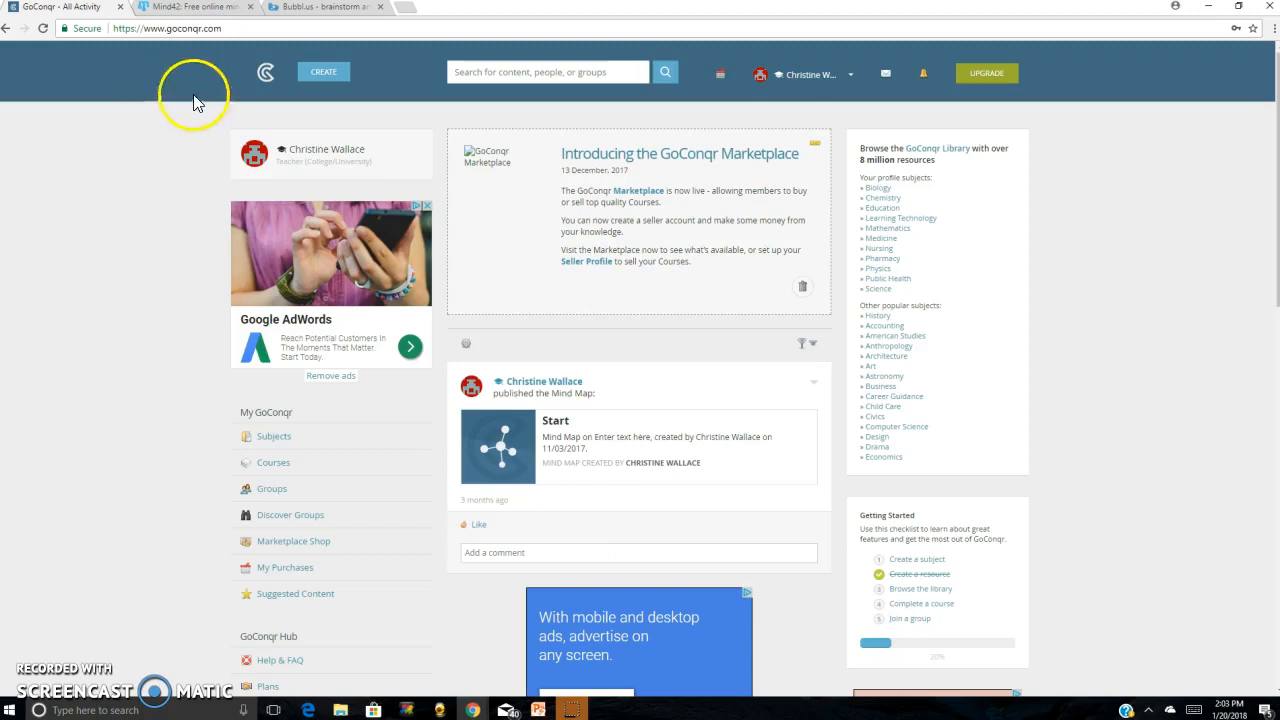
Create a new blank mind map in GoConqr
{"action": "left_click", "coordinate": [328, 80]}
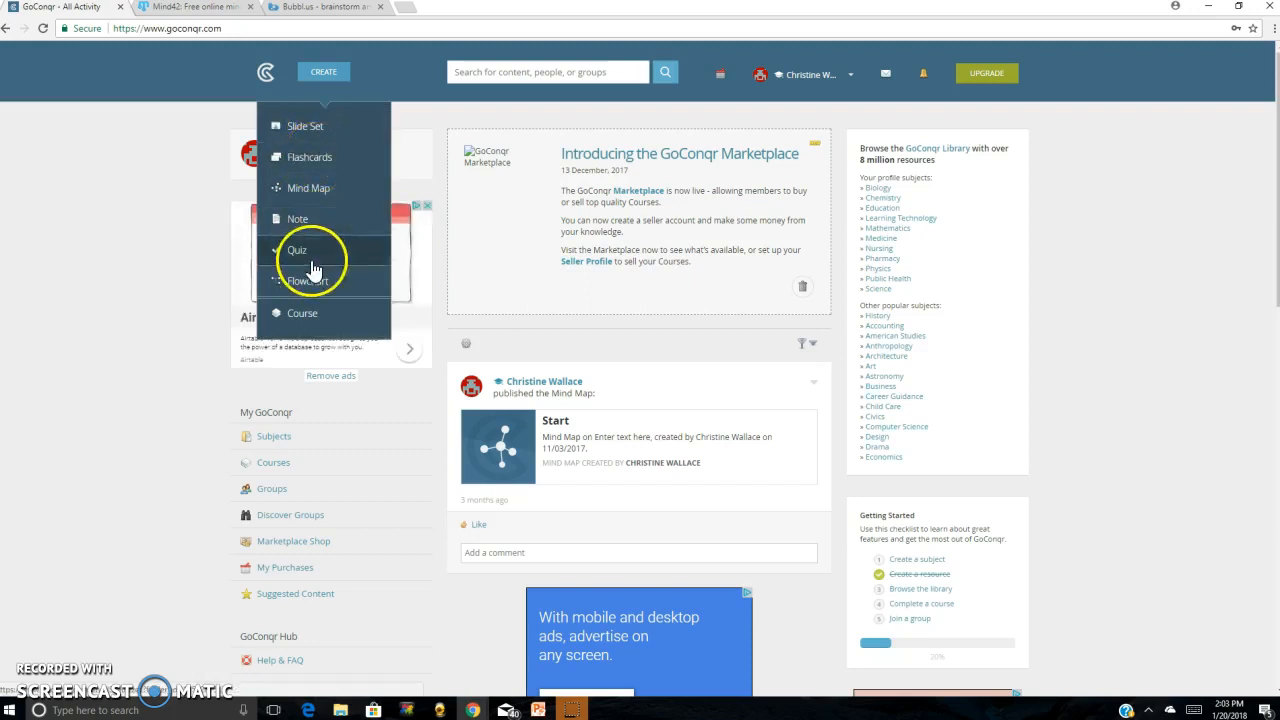
{"action": "left_click", "coordinate": [316, 194]}
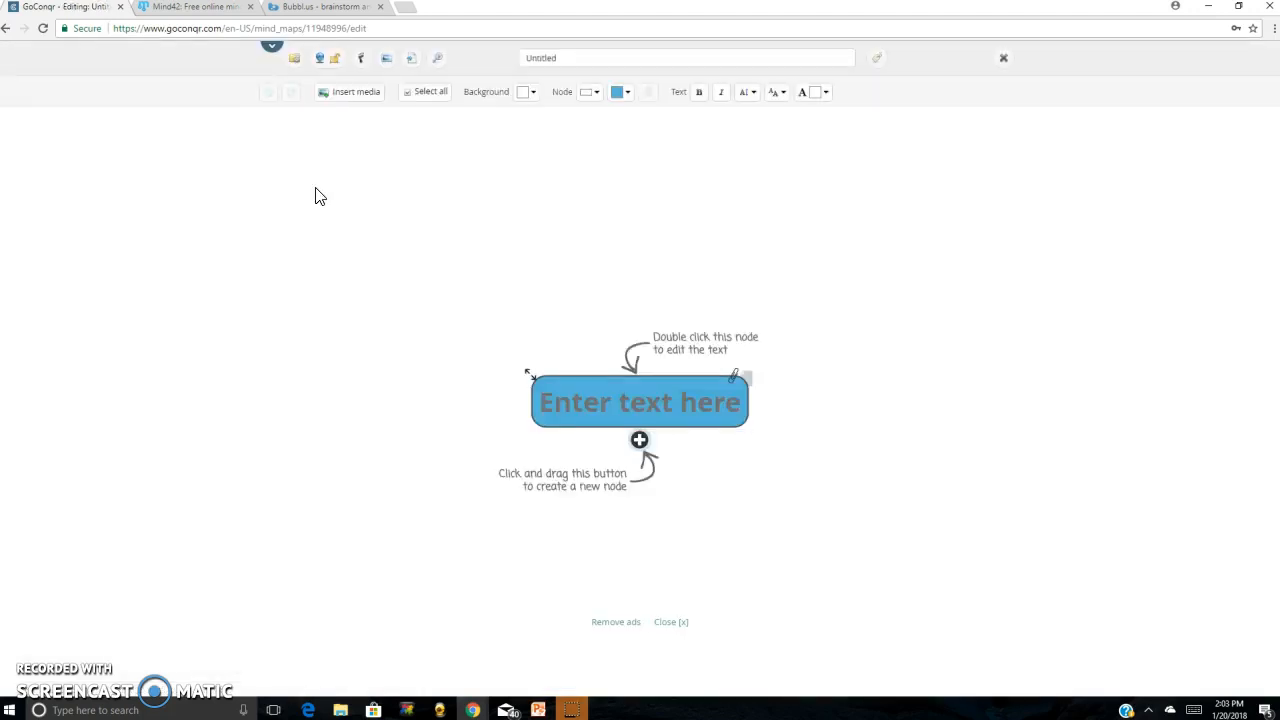
{"action": "left_click", "coordinate": [546, 434]}
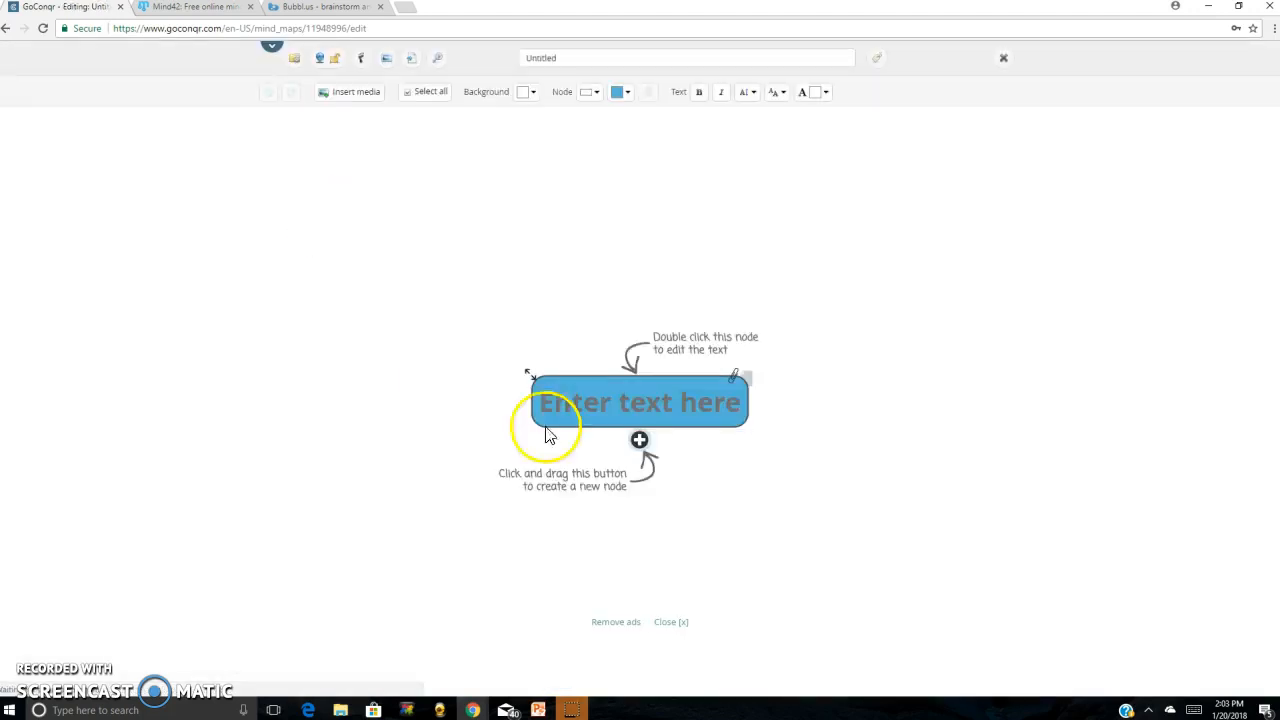
Replace the central node's placeholder text with "jr;;p"
{"action": "double_click", "coordinate": [644, 404]}
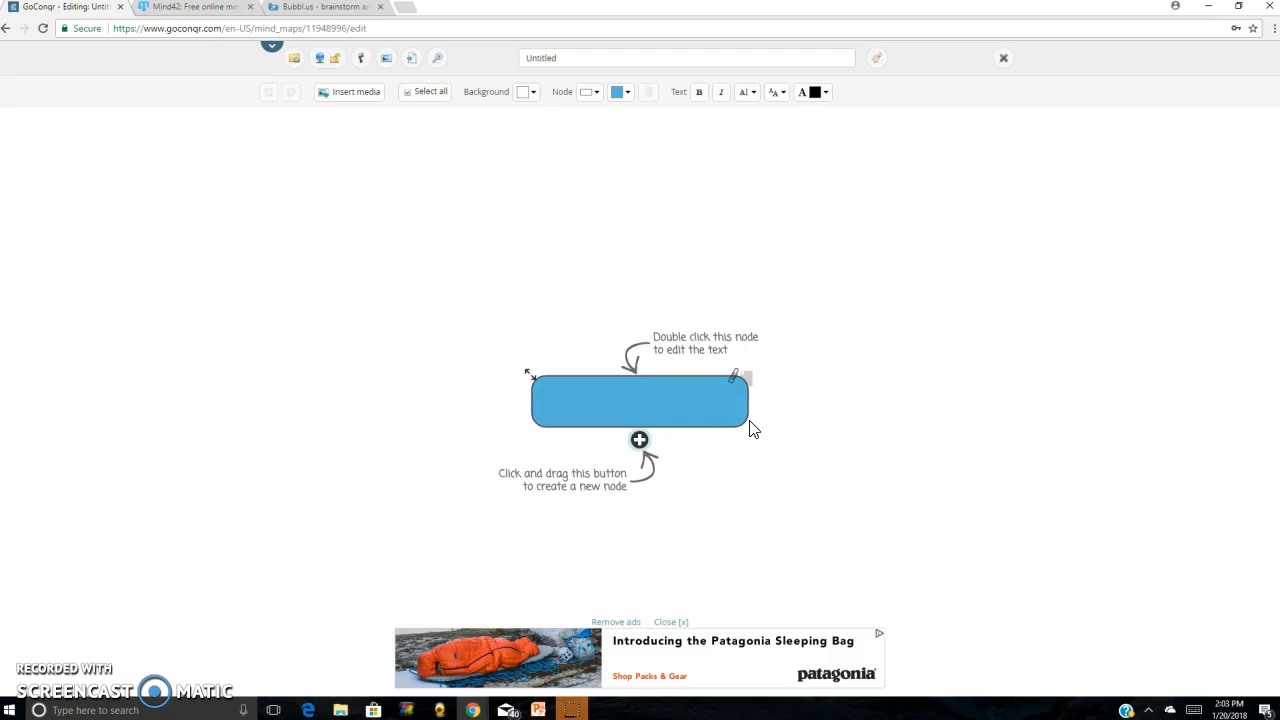
{"action": "type", "text": "jr;;p"}
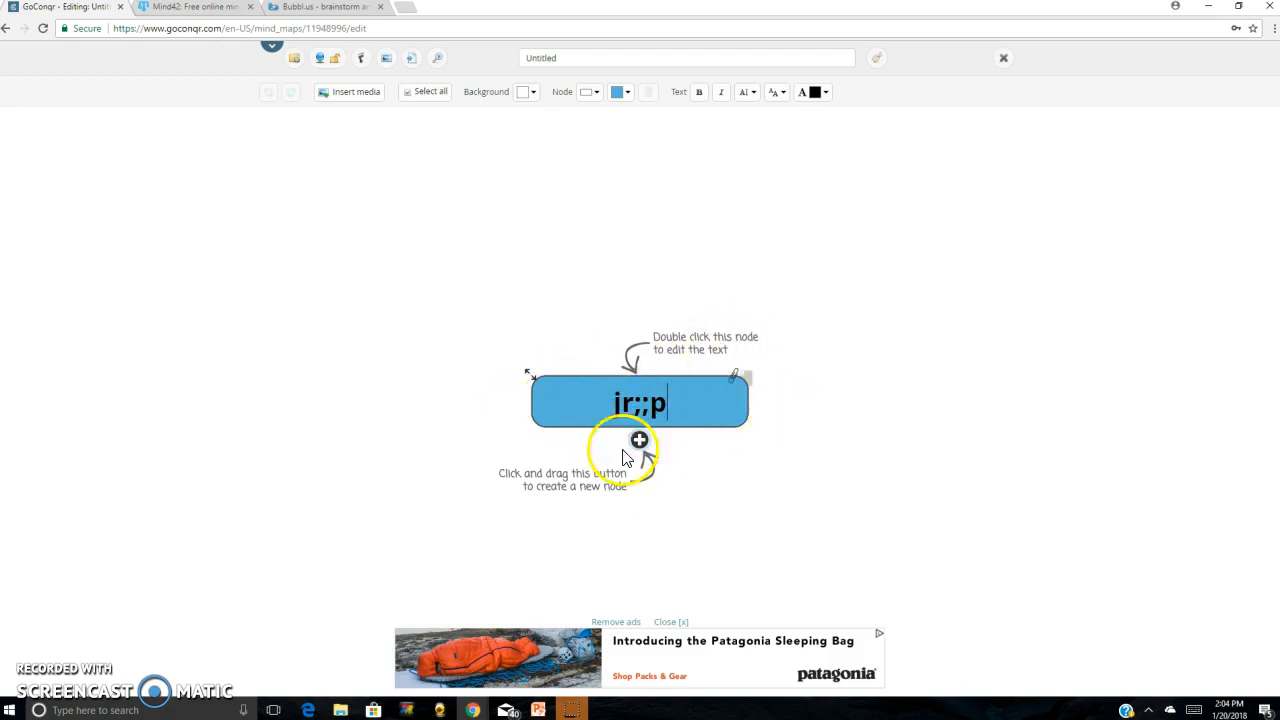
{"action": "left_click", "coordinate": [576, 385]}
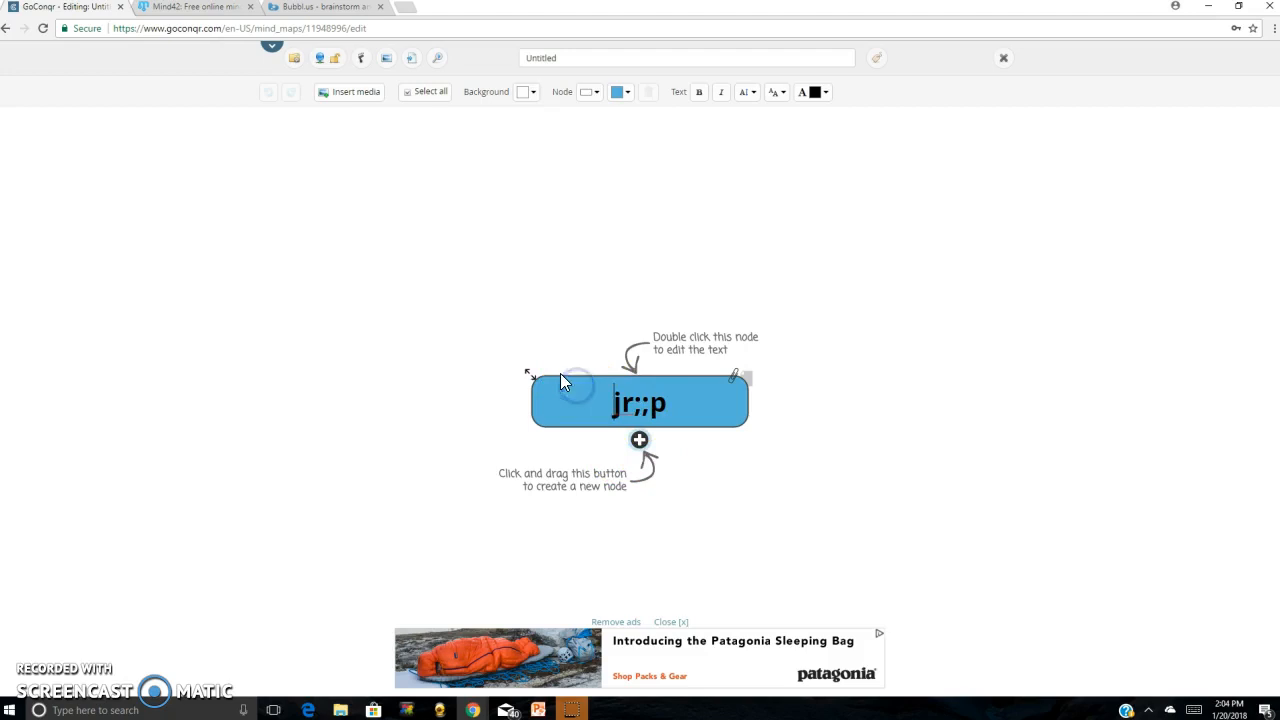
{"action": "left_click", "coordinate": [558, 371]}
{"action": "left_click", "coordinate": [548, 380]}
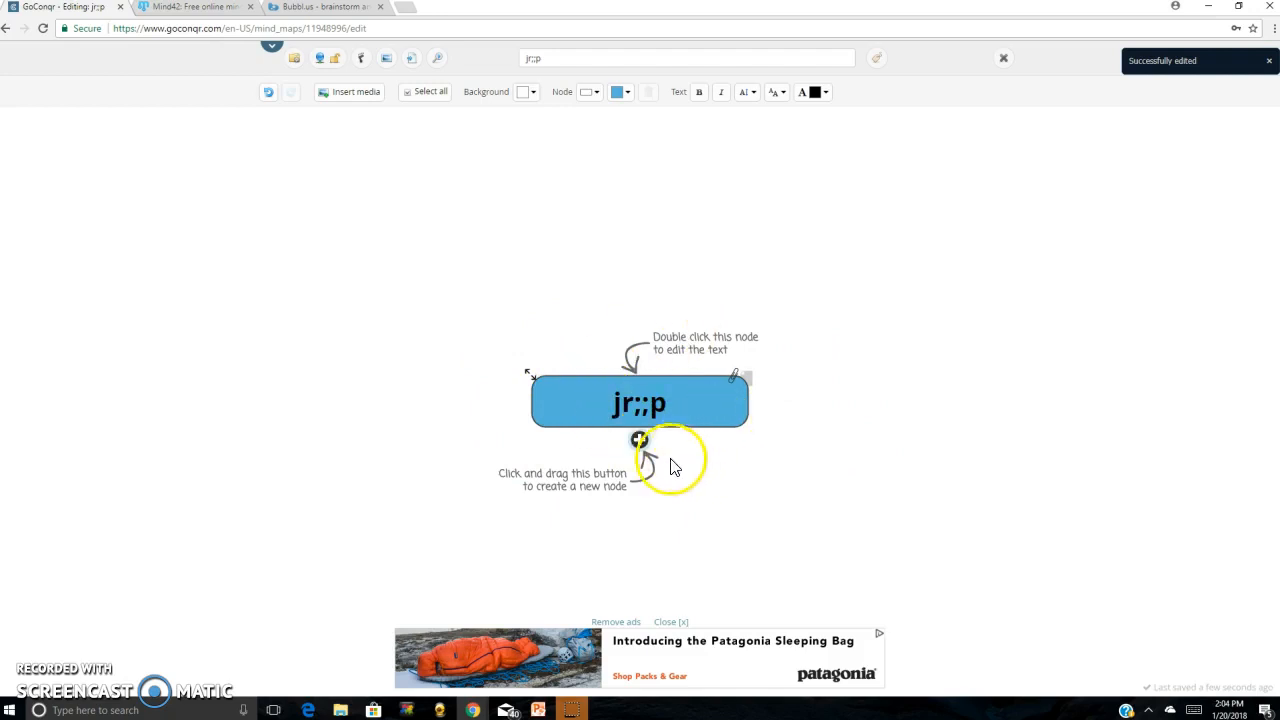
Fill the central node with bright red from the Modern palette and change its shape to a circle
{"action": "left_click", "coordinate": [628, 95]}
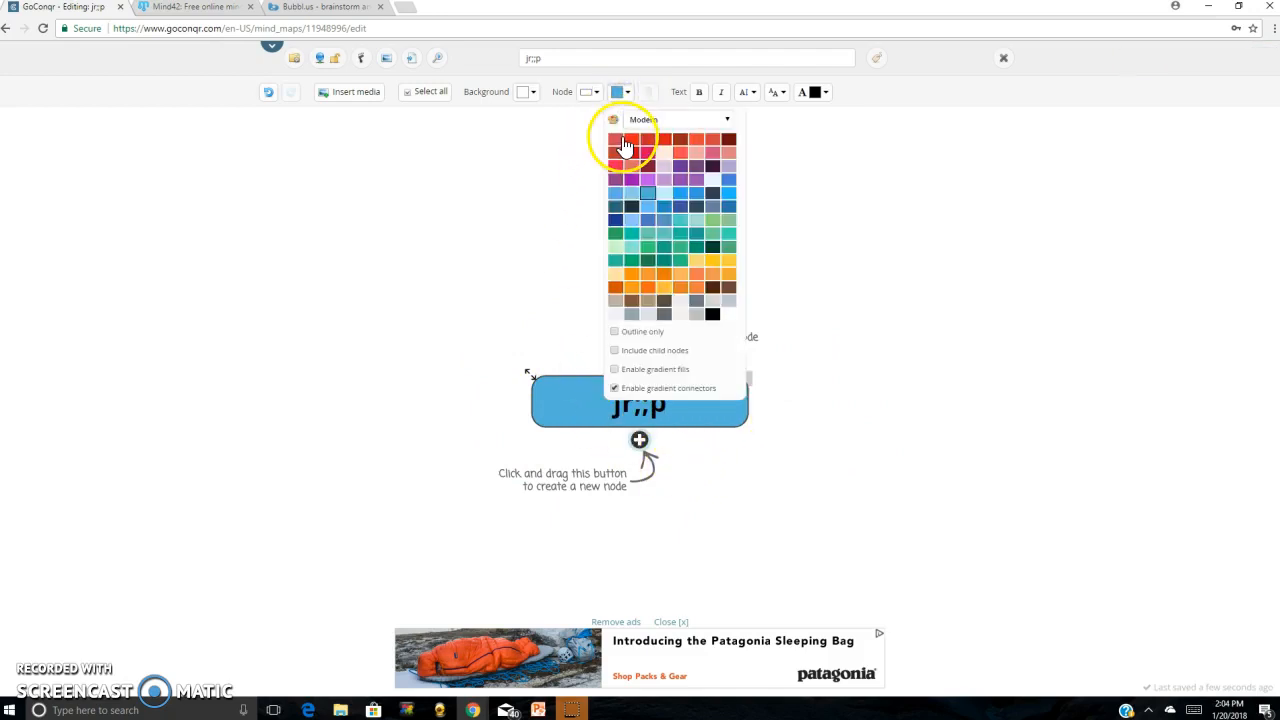
{"action": "left_click", "coordinate": [631, 139]}
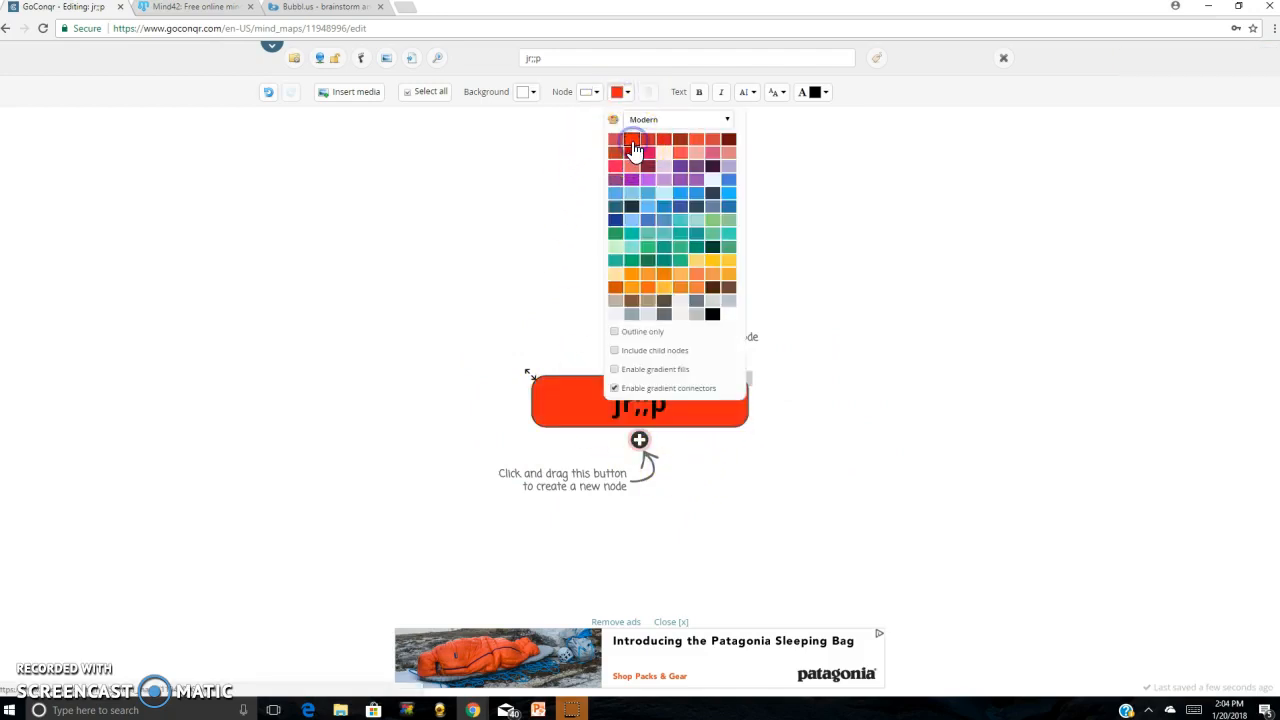
{"action": "left_click", "coordinate": [598, 92]}
{"action": "left_click", "coordinate": [599, 93]}
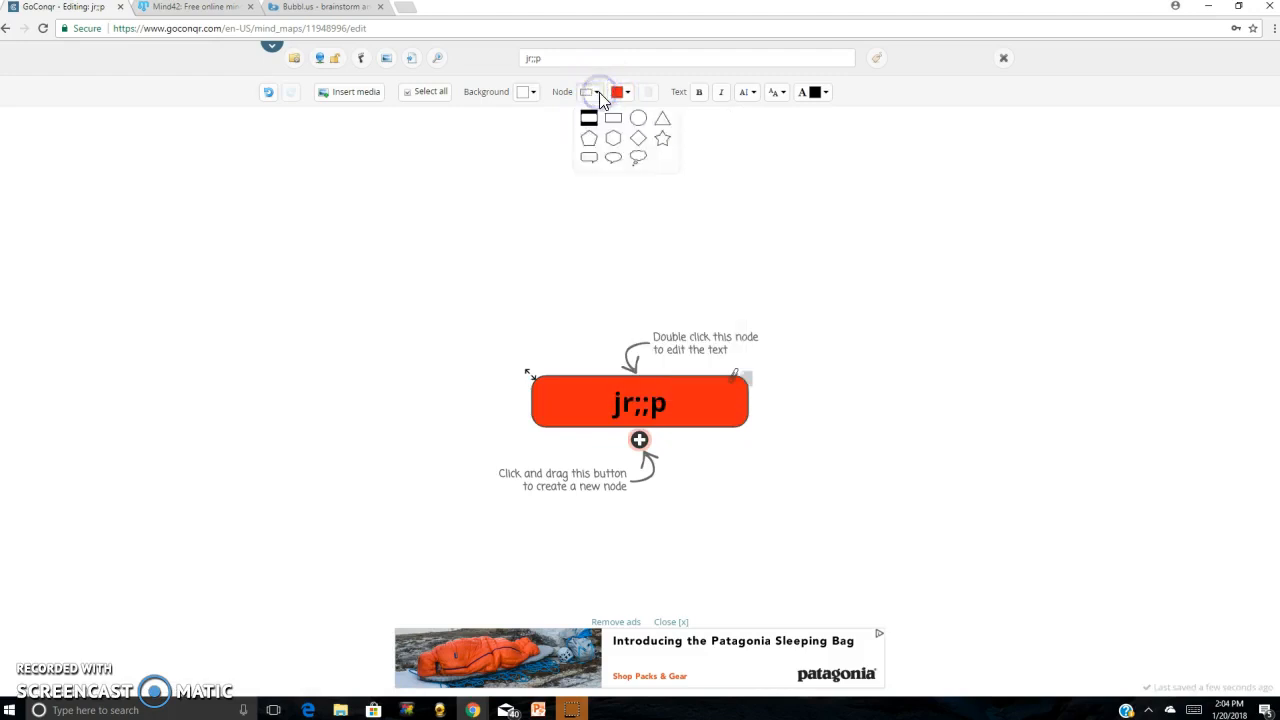
{"action": "left_click", "coordinate": [641, 120]}
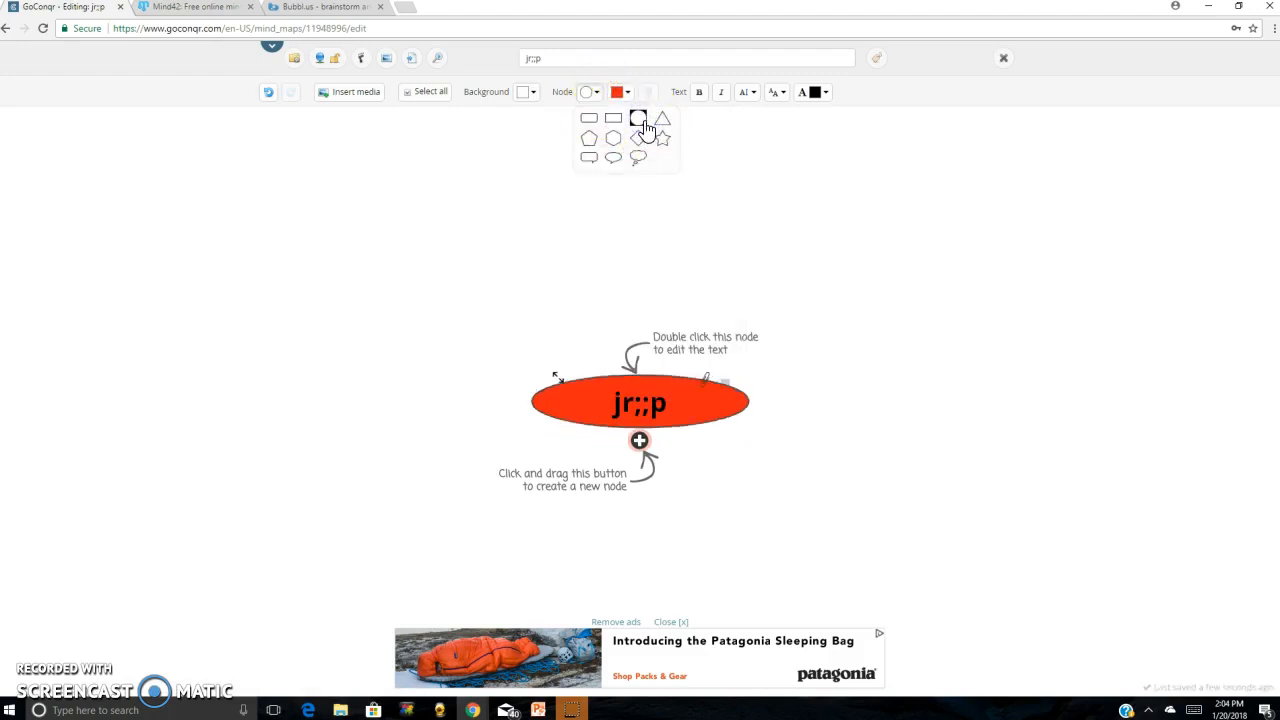
Enlarge the central node to about twice its height and move it to the upper-right area of the canvas
{"action": "left_click", "coordinate": [558, 380]}
{"action": "left_click_drag", "start_coordinate": [555, 343], "coordinate": [554, 318]}
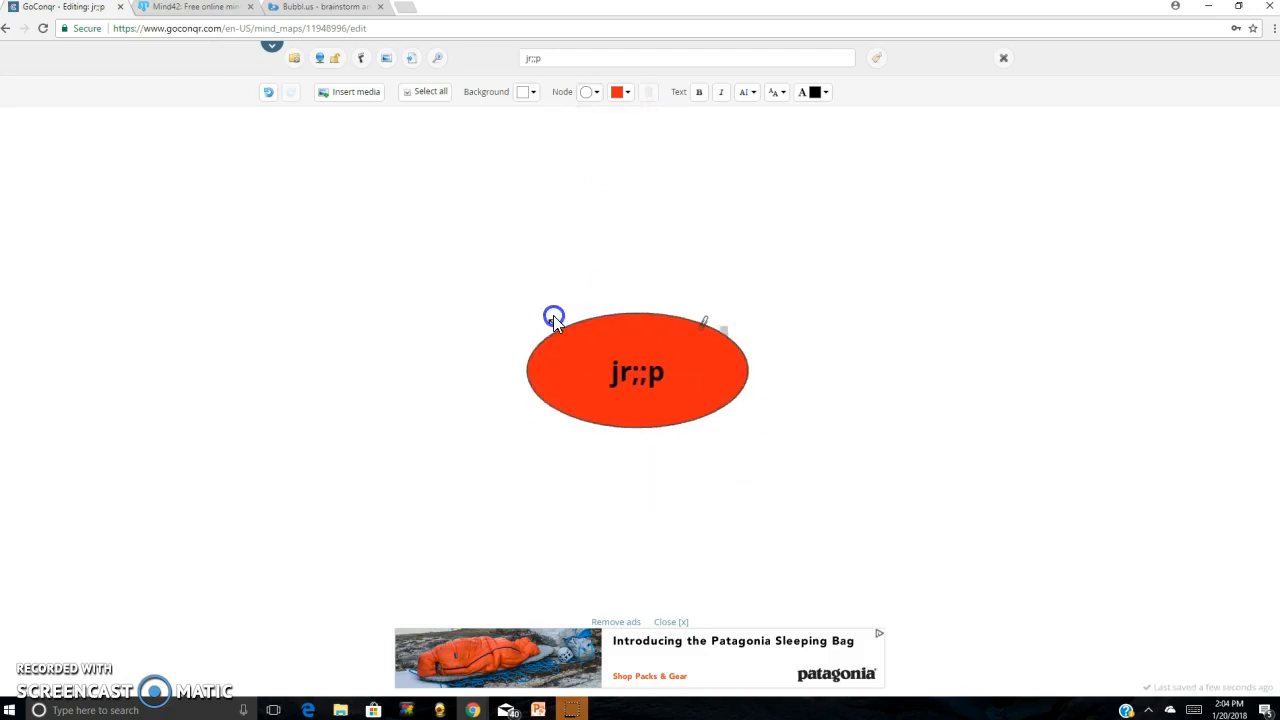
{"action": "left_click_drag", "start_coordinate": [651, 349], "coordinate": [877, 189]}
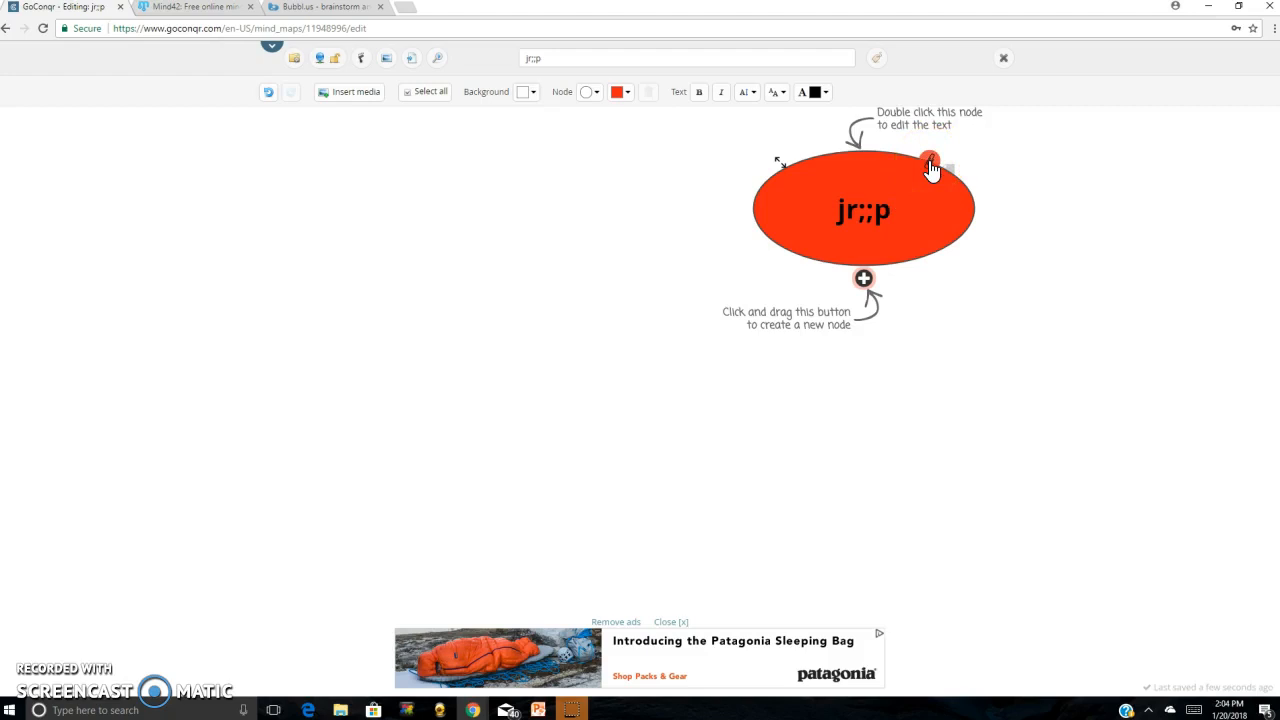
{"action": "double_click", "coordinate": [898, 212]}
{"action": "left_click", "coordinate": [929, 214]}
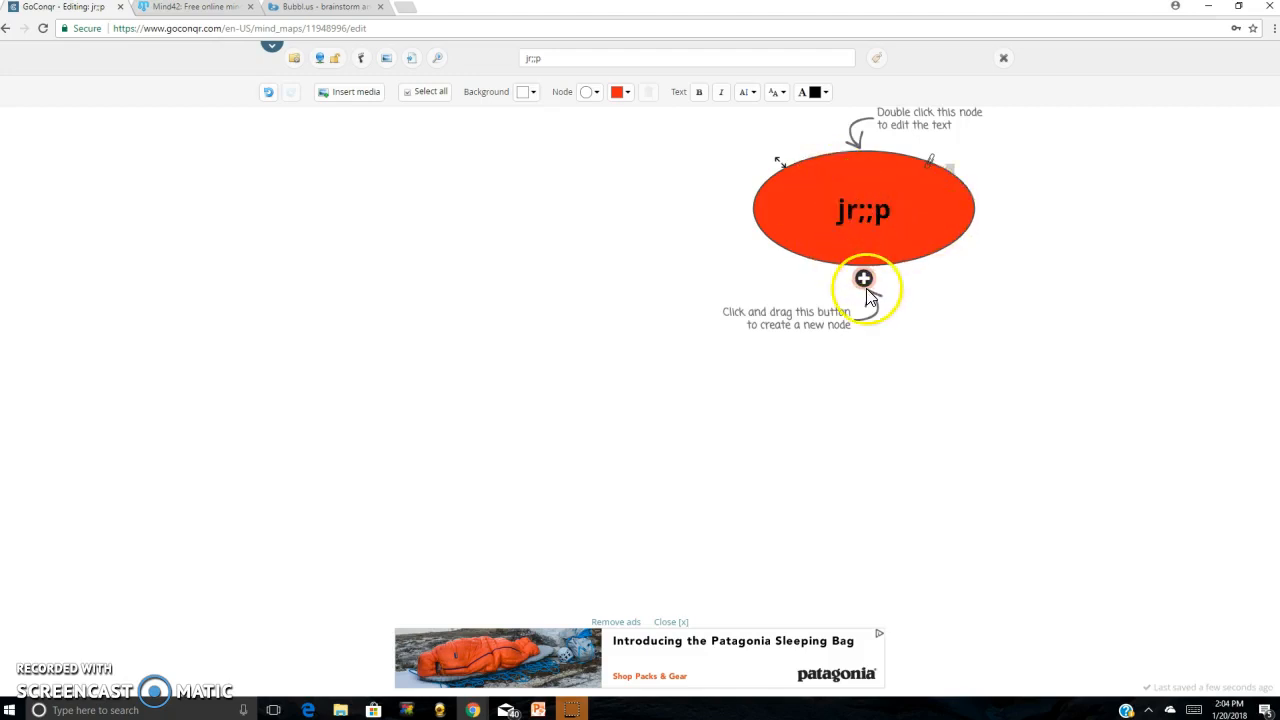
{"action": "left_click", "coordinate": [986, 297]}
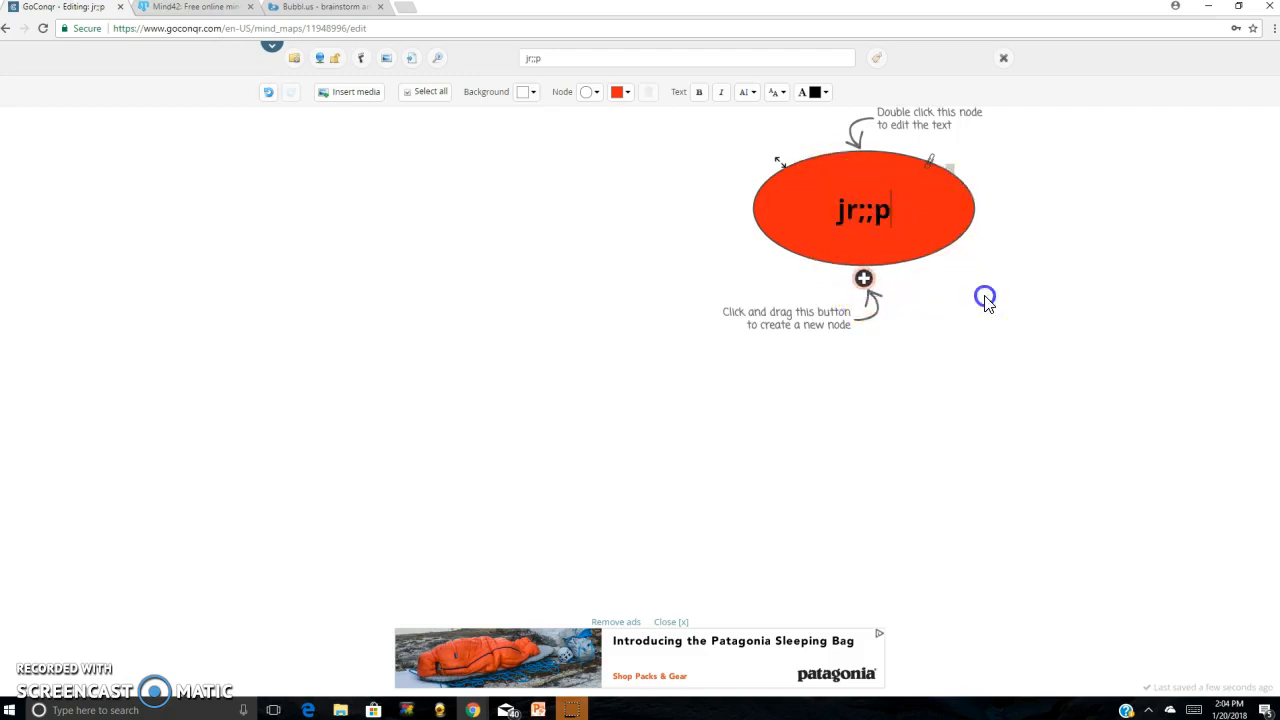
Add an empty child node below and to the left of the central "jr;;p" node
{"action": "left_click", "coordinate": [860, 253]}
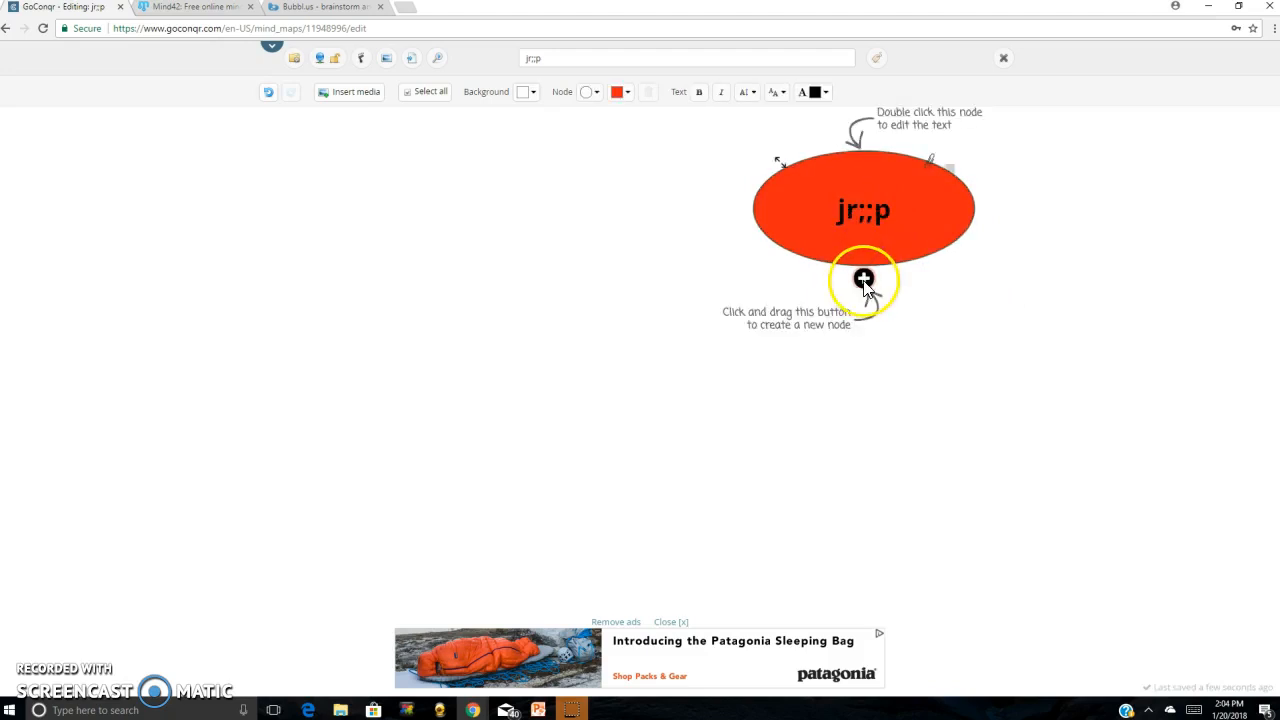
{"action": "left_click_drag", "start_coordinate": [866, 290], "coordinate": [719, 324]}
{"action": "left_click", "coordinate": [718, 351]}
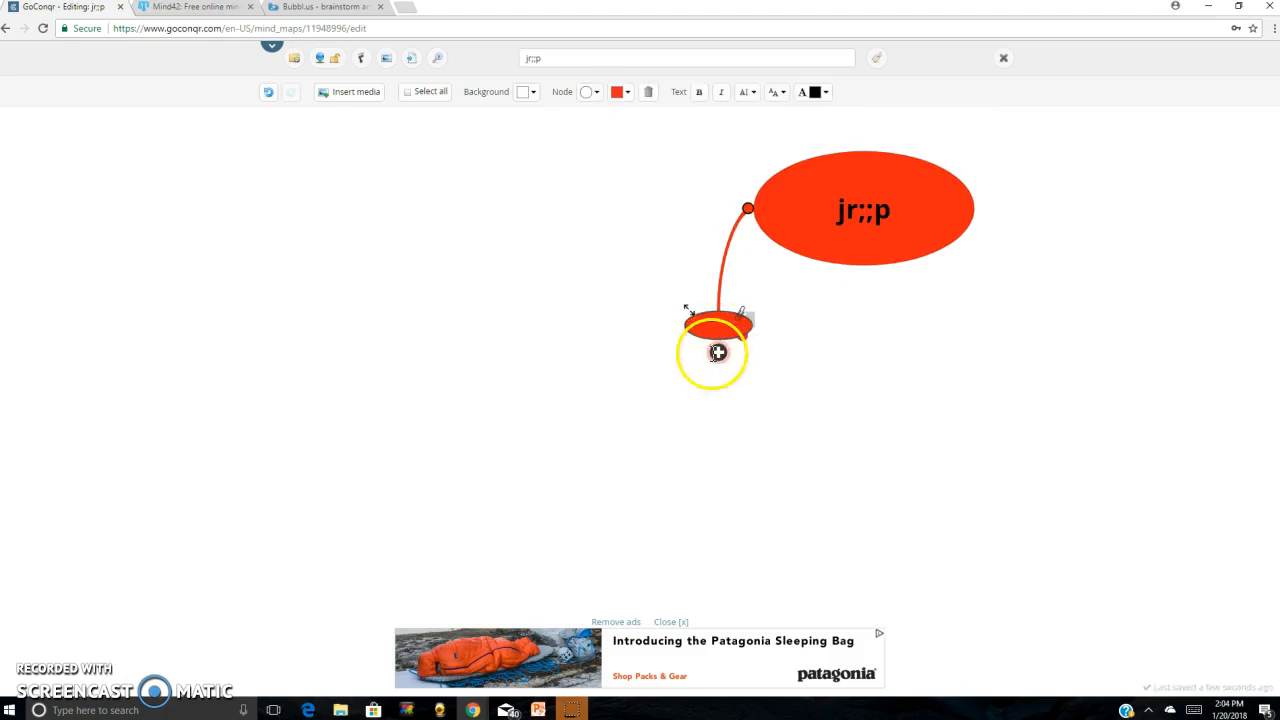
Add a second child node just below the central node and give it a child node of its own underneath
{"action": "left_click", "coordinate": [867, 222]}
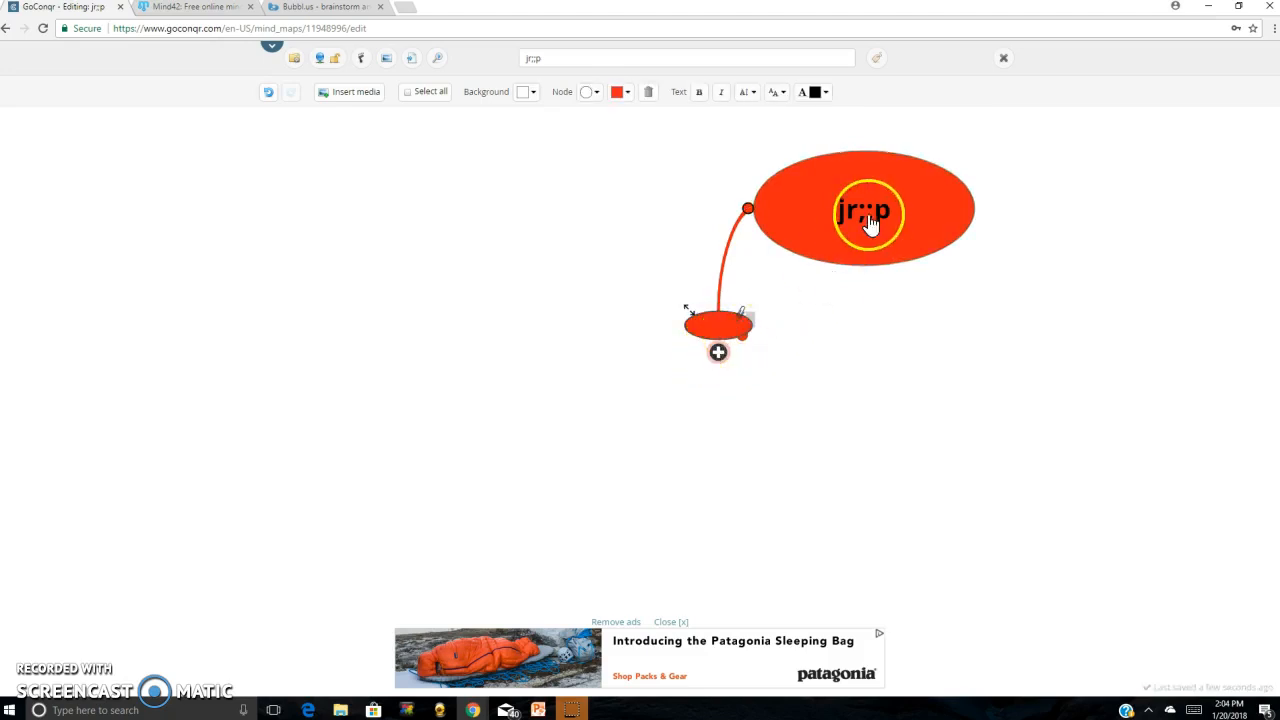
{"action": "left_click_drag", "start_coordinate": [863, 280], "coordinate": [913, 303]}
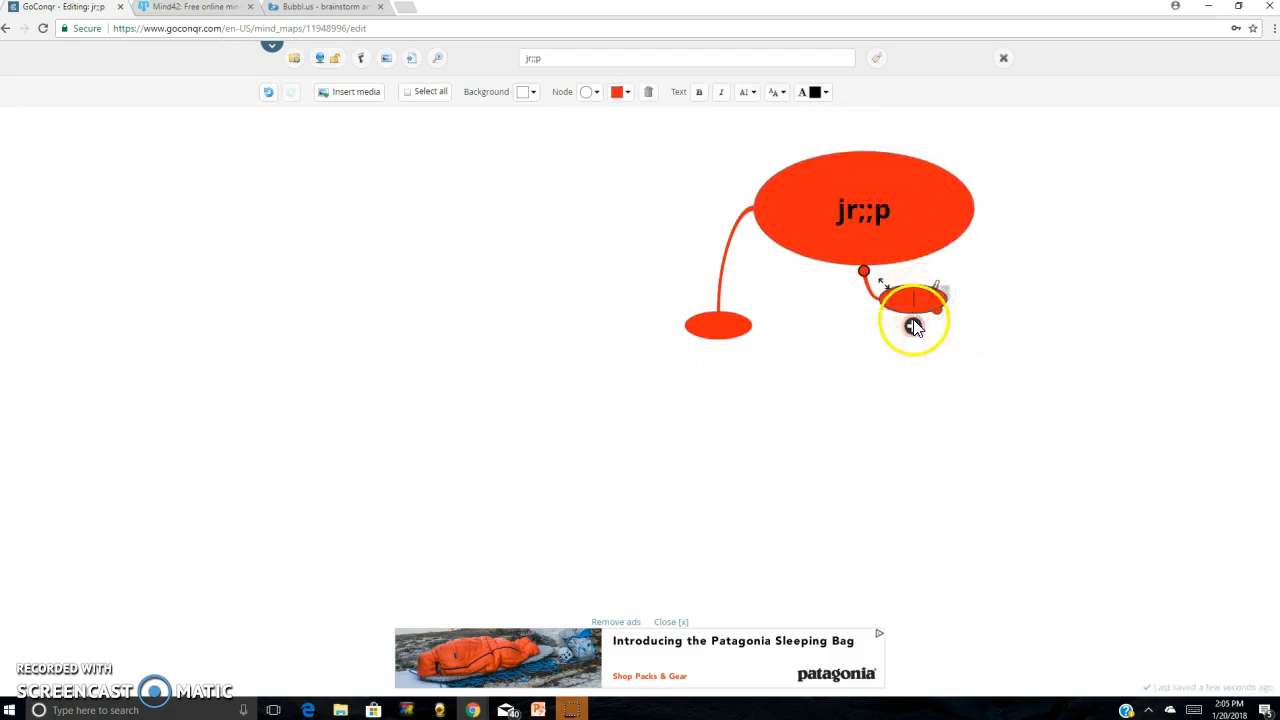
{"action": "left_click_drag", "start_coordinate": [912, 326], "coordinate": [914, 383]}
Move the second child node to the lower right of the central node and label it "bhvjghv"
{"action": "left_click", "coordinate": [913, 298]}
{"action": "left_click", "coordinate": [898, 300]}
{"action": "left_click_drag", "start_coordinate": [886, 287], "coordinate": [1012, 296]}
{"action": "left_click", "coordinate": [987, 293]}
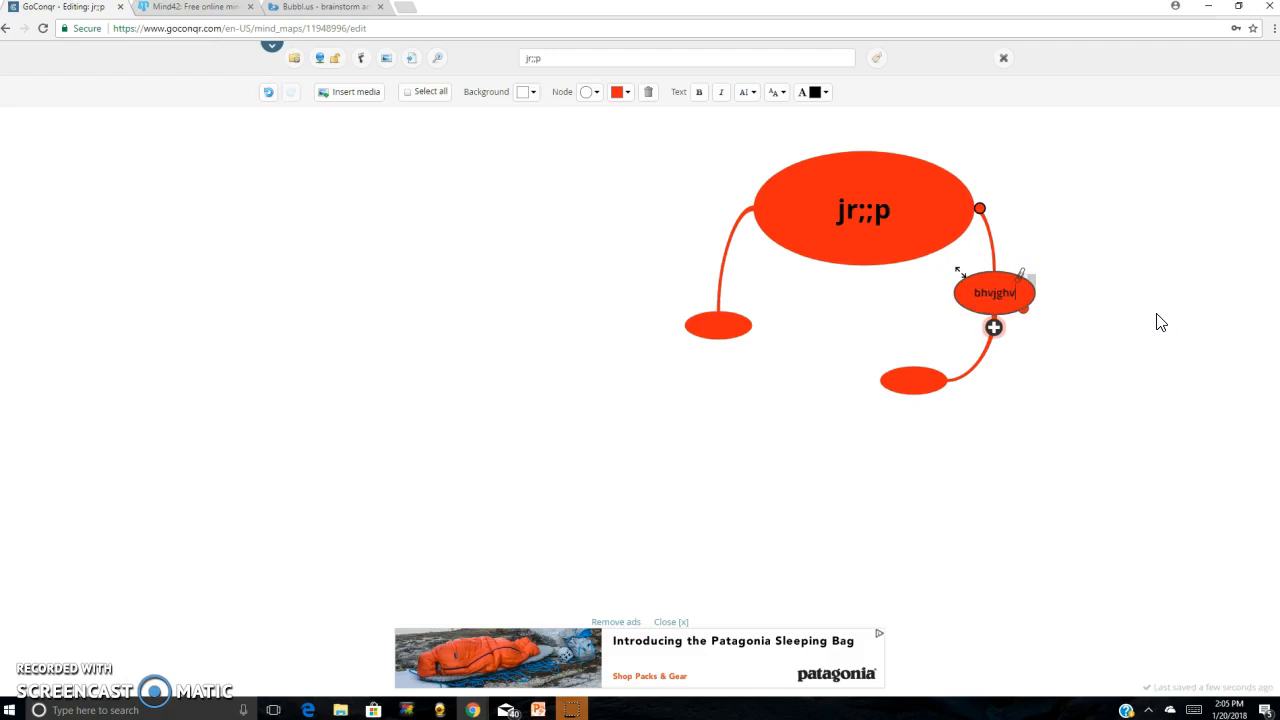
Recolour the "bhvjghv" node light blue using the Modern palette
{"action": "left_click", "coordinate": [995, 283]}
{"action": "left_click", "coordinate": [627, 92]}
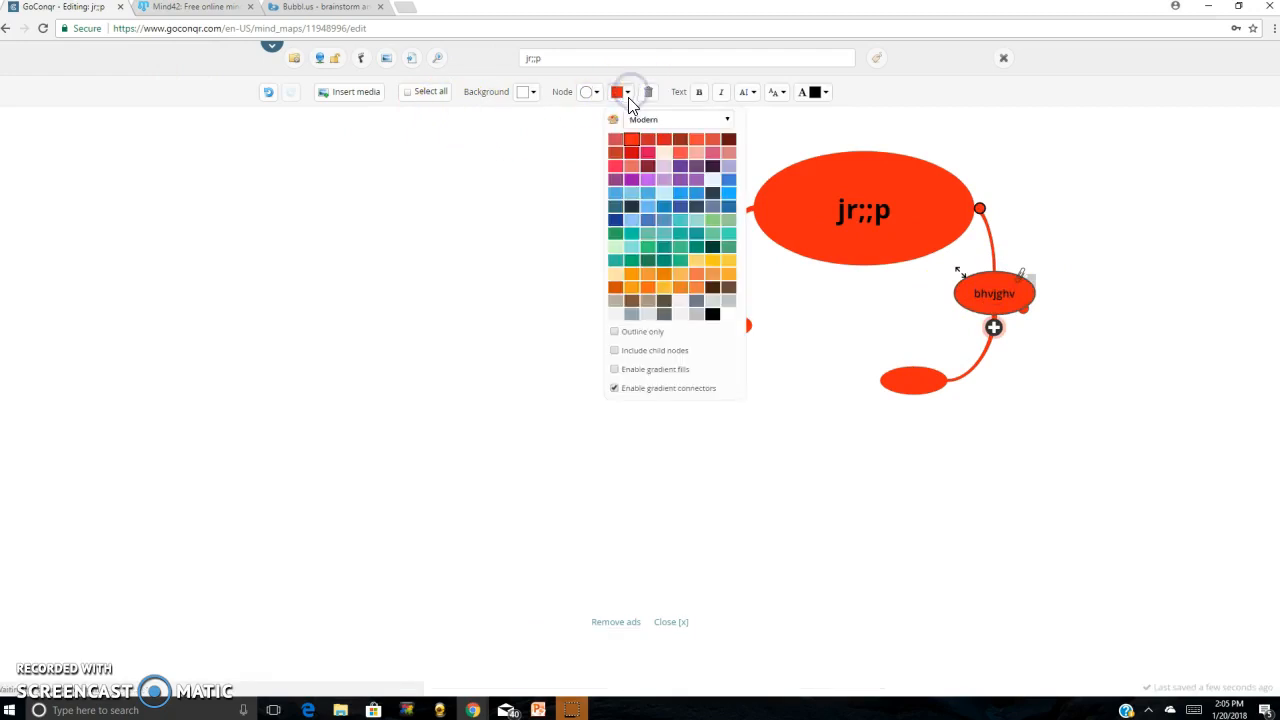
{"action": "left_click", "coordinate": [615, 193]}
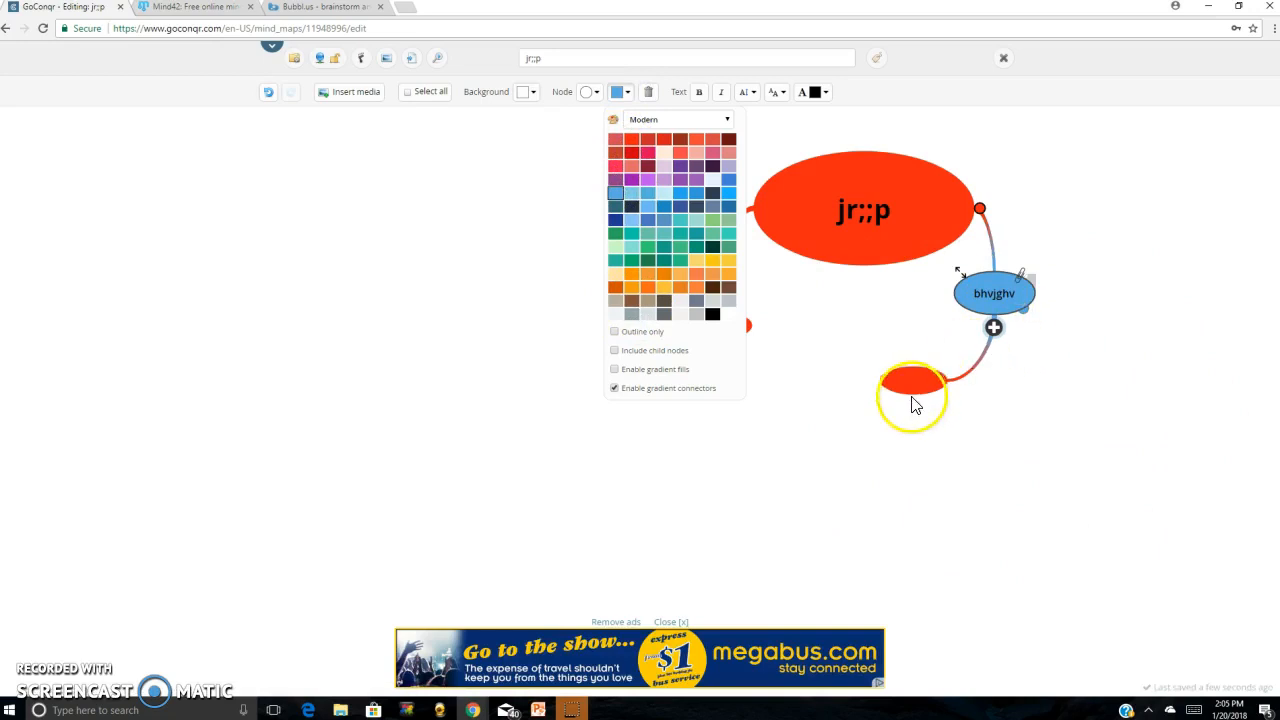
{"action": "left_click", "coordinate": [1041, 376]}
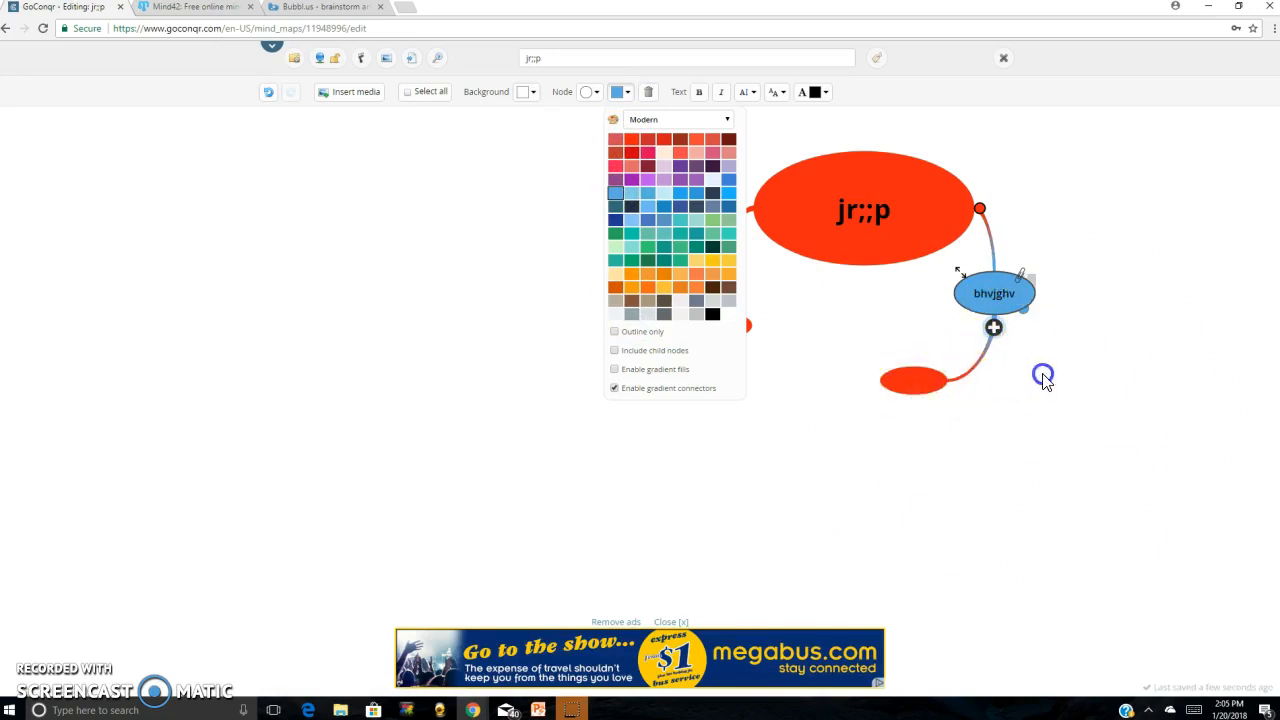
Add another empty child node below and to the right of the "bhvjghv" node
{"action": "left_click", "coordinate": [994, 330]}
{"action": "left_click", "coordinate": [996, 298]}
{"action": "left_click_drag", "start_coordinate": [994, 329], "coordinate": [1131, 401]}
Recolour the red child node under "bhvjghv" light blue to match its parent
{"action": "left_click", "coordinate": [905, 382]}
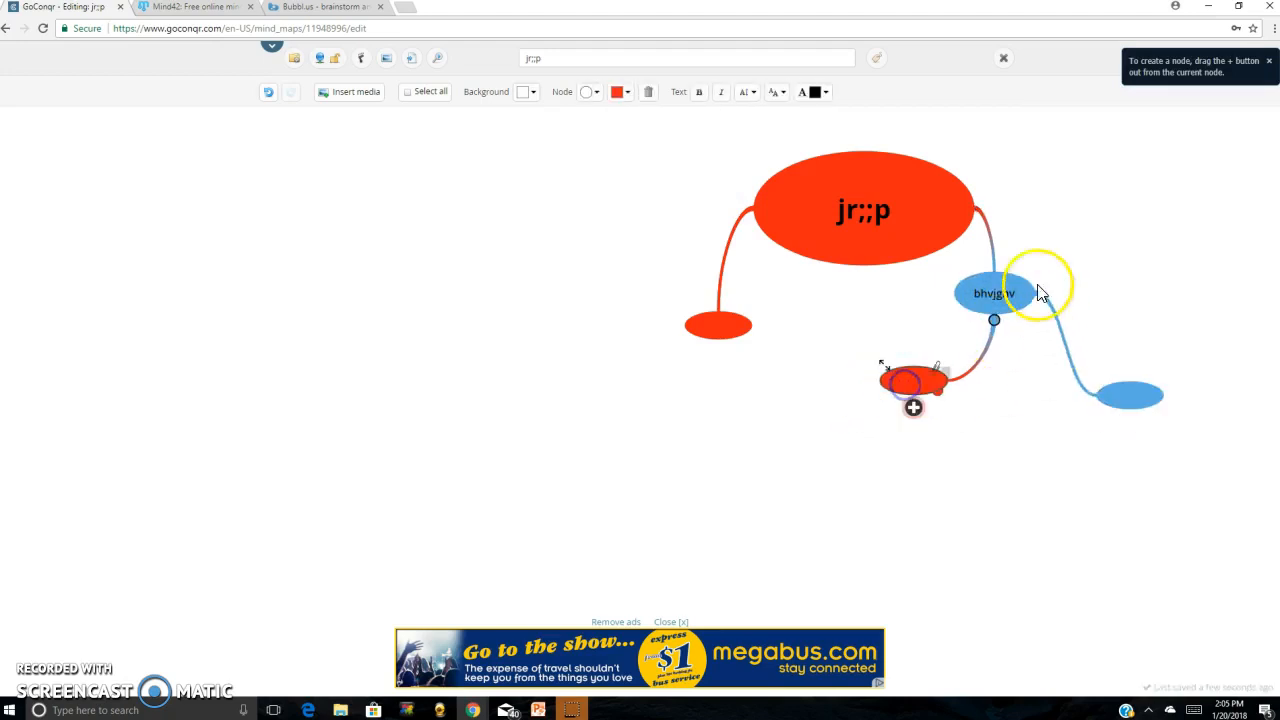
{"action": "left_click", "coordinate": [628, 92]}
{"action": "left_click", "coordinate": [615, 193]}
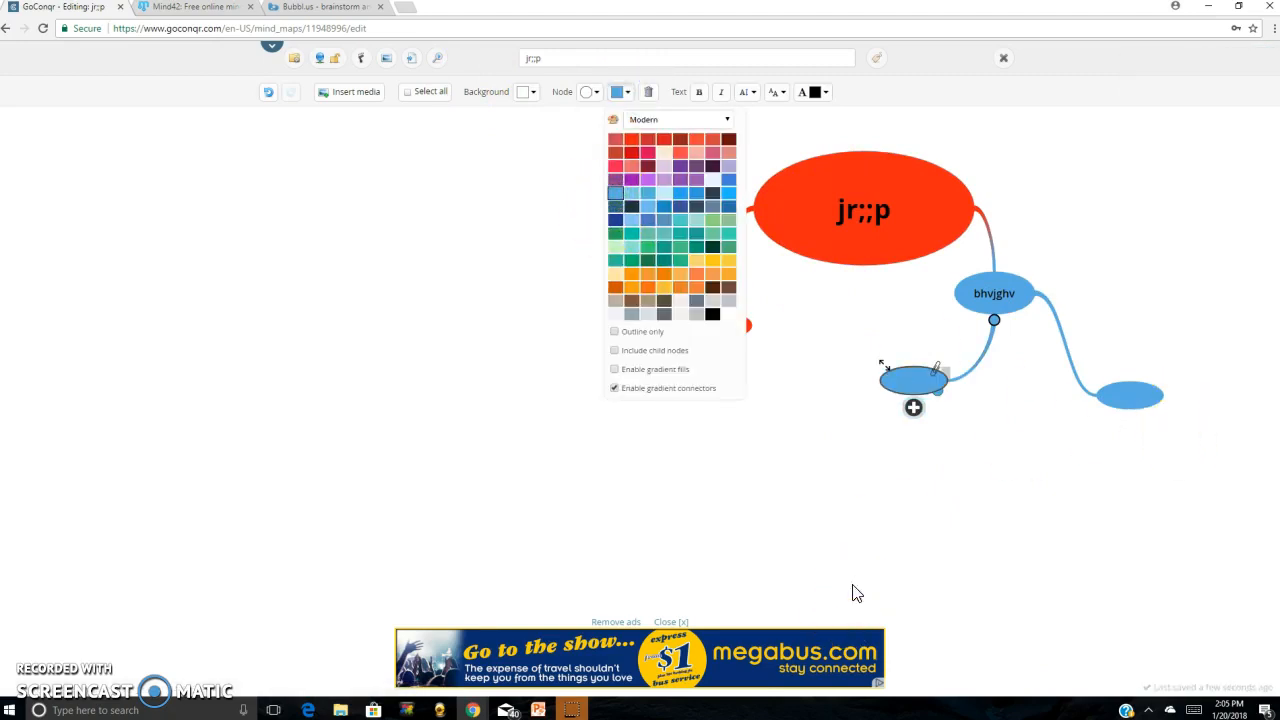
Try to delete the selected empty child node at the lower left of the "bhvjghv" node
{"action": "left_click", "coordinate": [650, 101]}
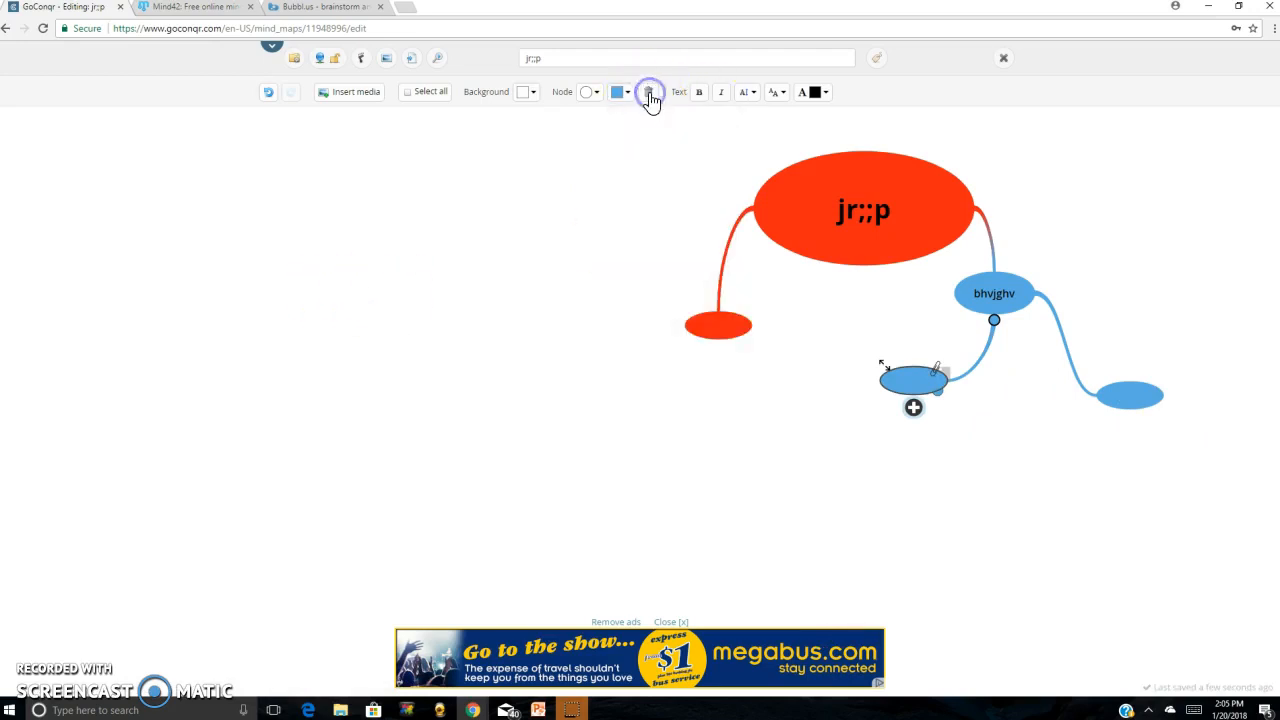
{"action": "left_click", "coordinate": [649, 93]}
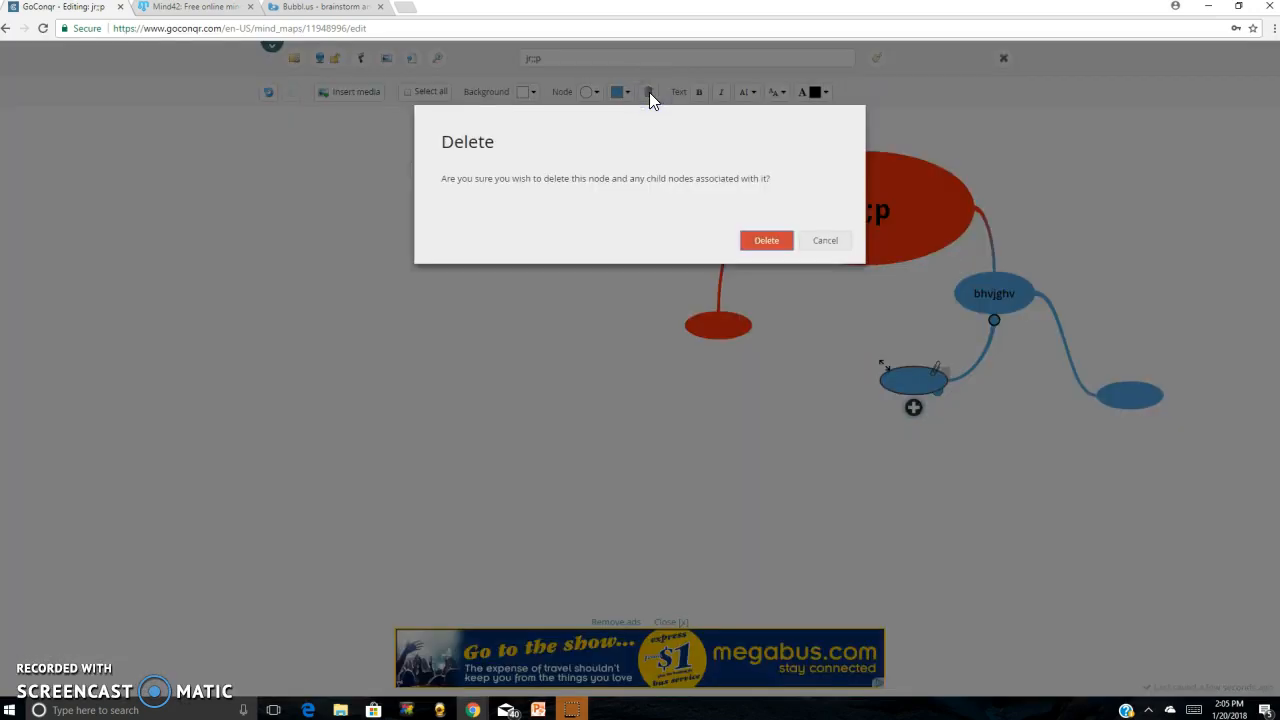
{"action": "left_click", "coordinate": [768, 240]}
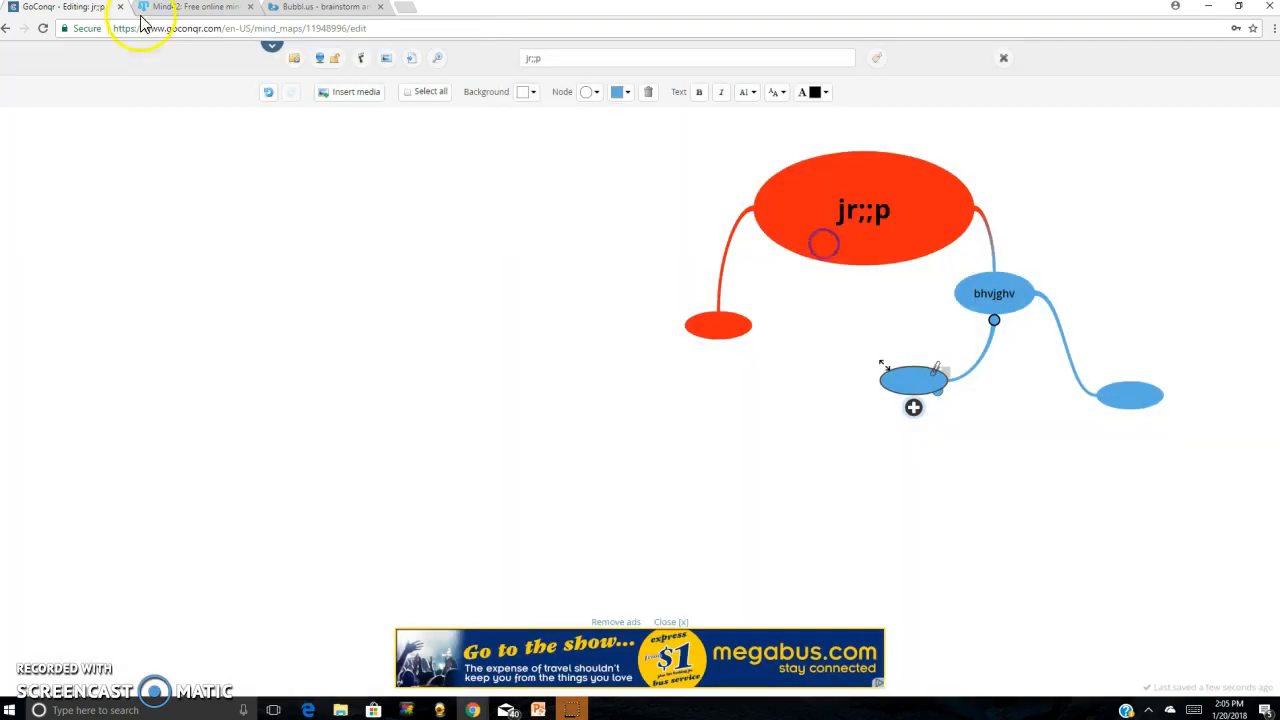
Undo the recent edits back through the creation of the second branch, keeping only the central node's first child
{"action": "left_click", "coordinate": [268, 93]}
{"action": "left_click", "coordinate": [268, 93]}
{"action": "left_click", "coordinate": [268, 93]}
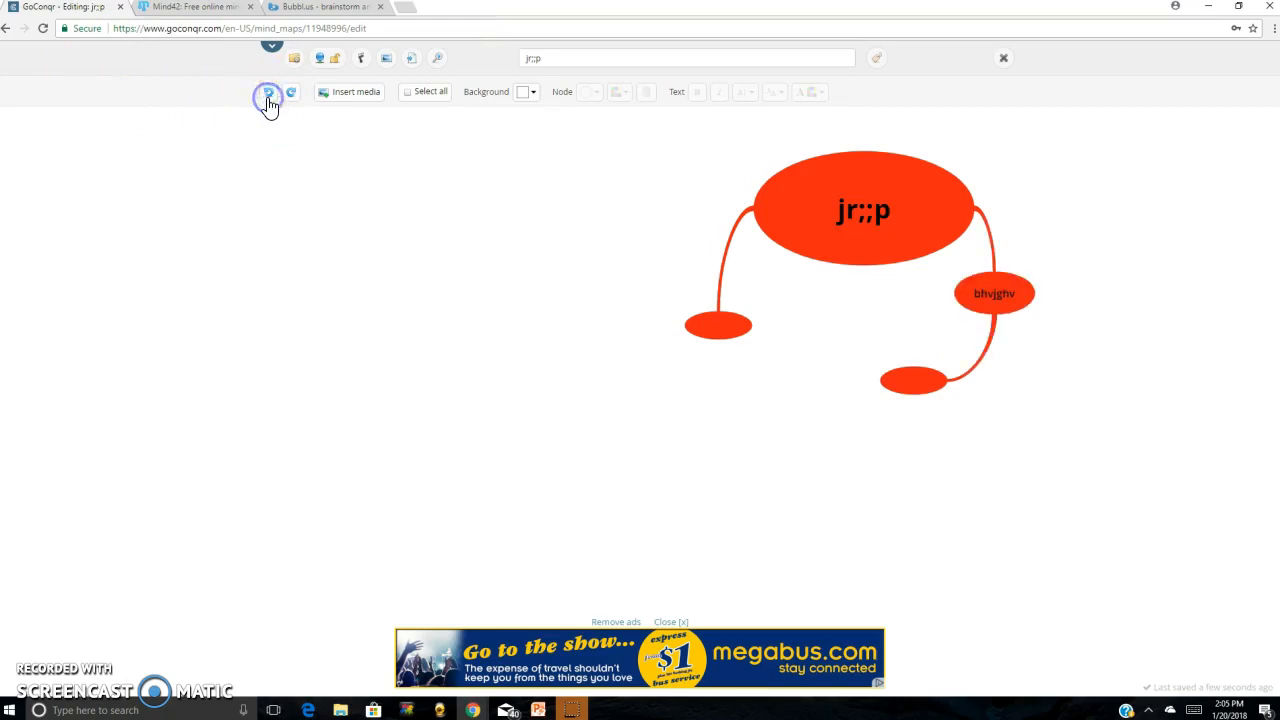
{"action": "left_click", "coordinate": [268, 93]}
{"action": "left_click", "coordinate": [268, 96]}
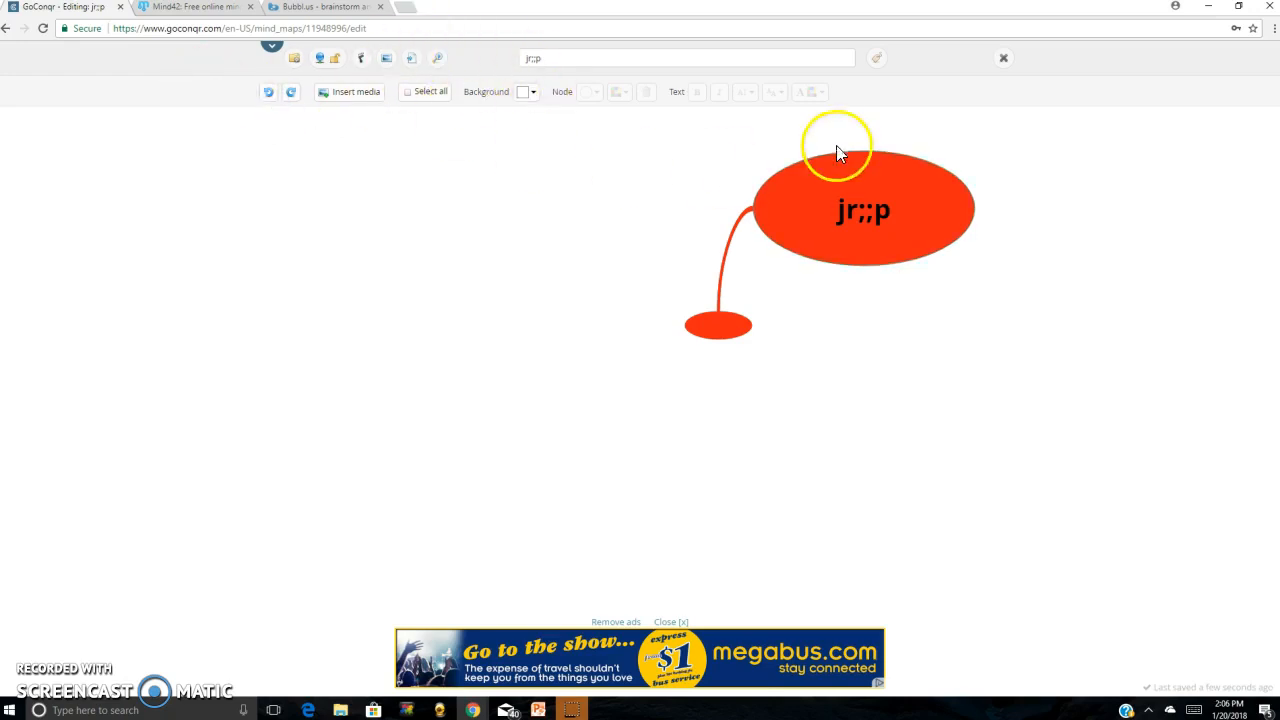
View the mind map's resource details, including title, tags, description and privacy, and close them without saving
{"action": "left_click", "coordinate": [929, 189]}
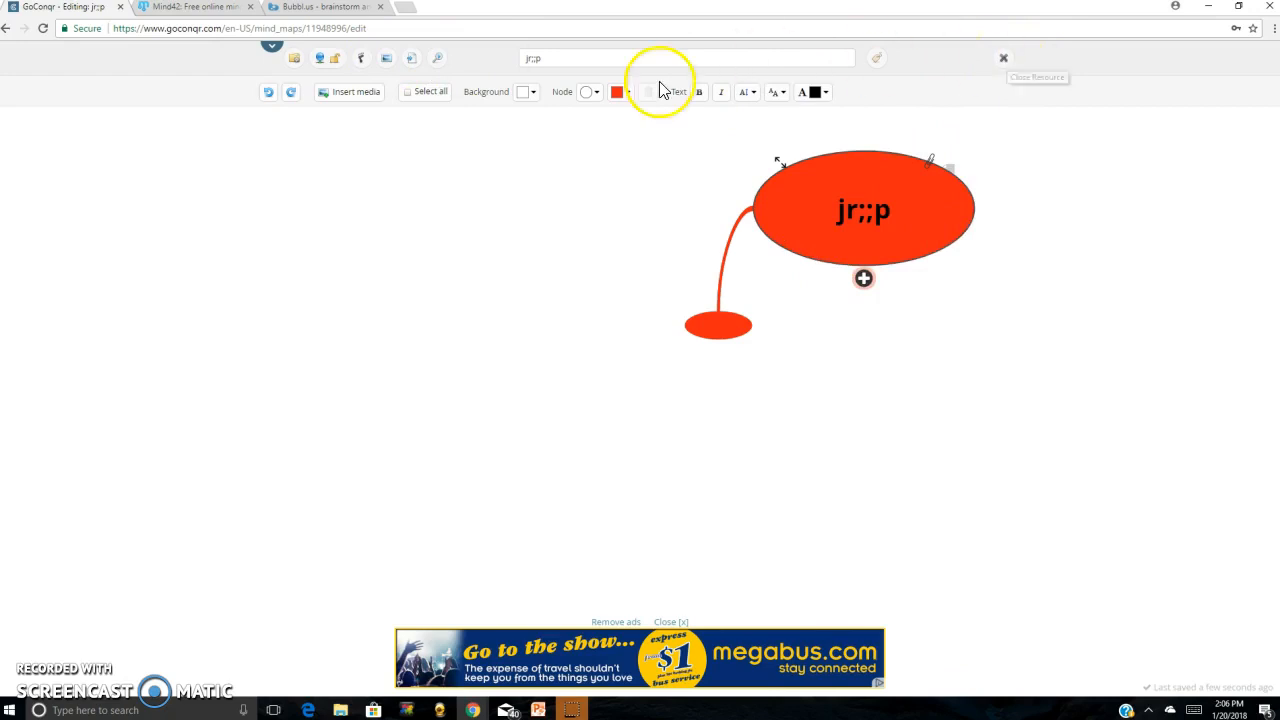
{"action": "left_click", "coordinate": [551, 55]}
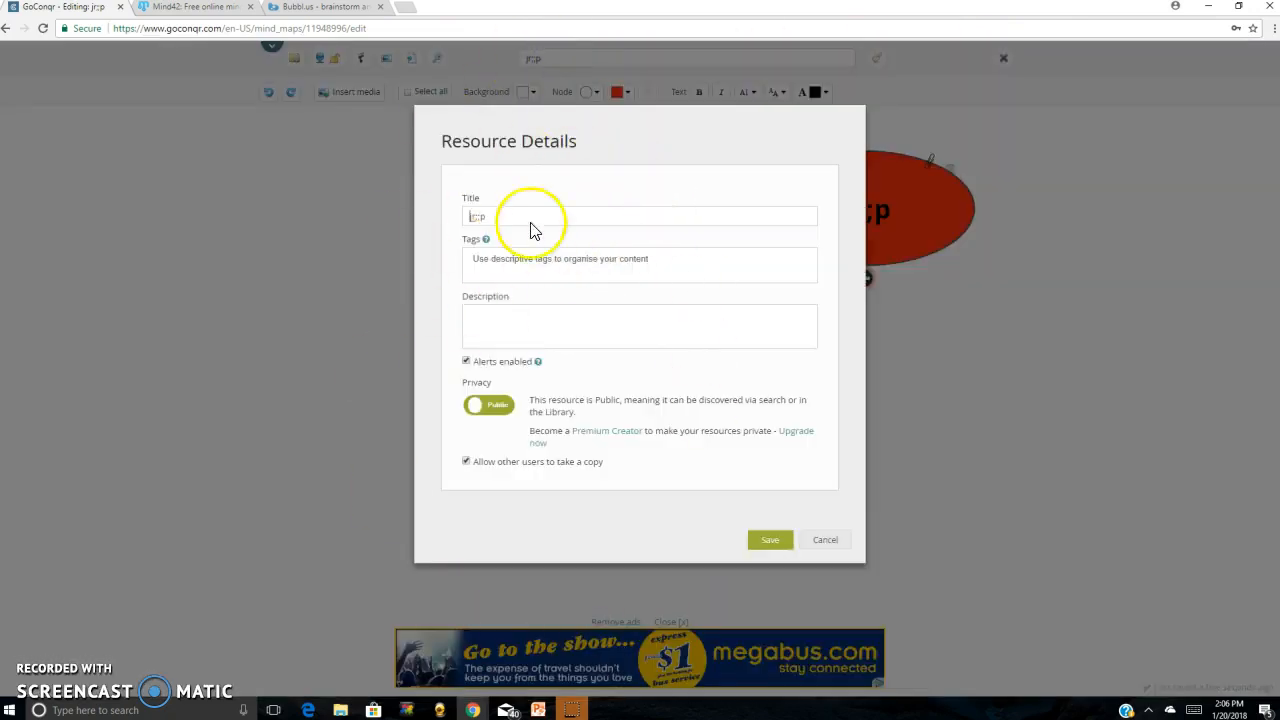
{"action": "left_click", "coordinate": [823, 538]}
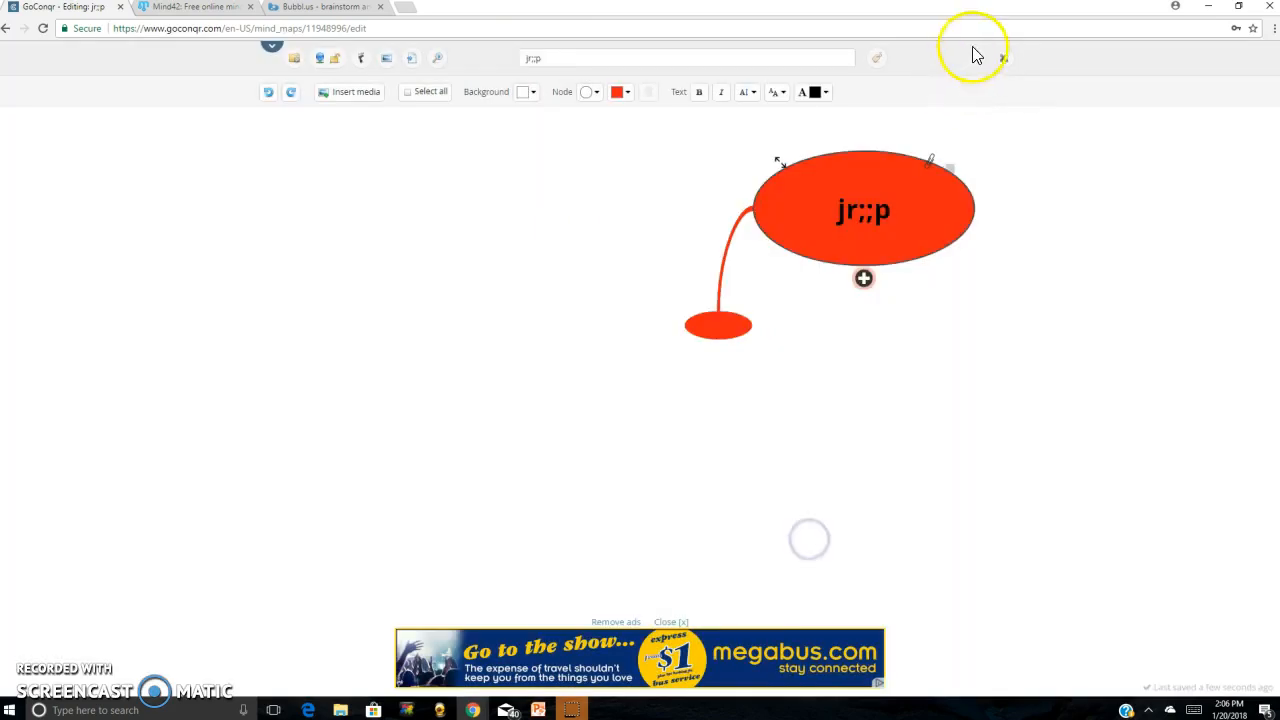
Exit the mind map editor, skipping the title, tags, description and subject details
{"action": "left_click", "coordinate": [1003, 60]}
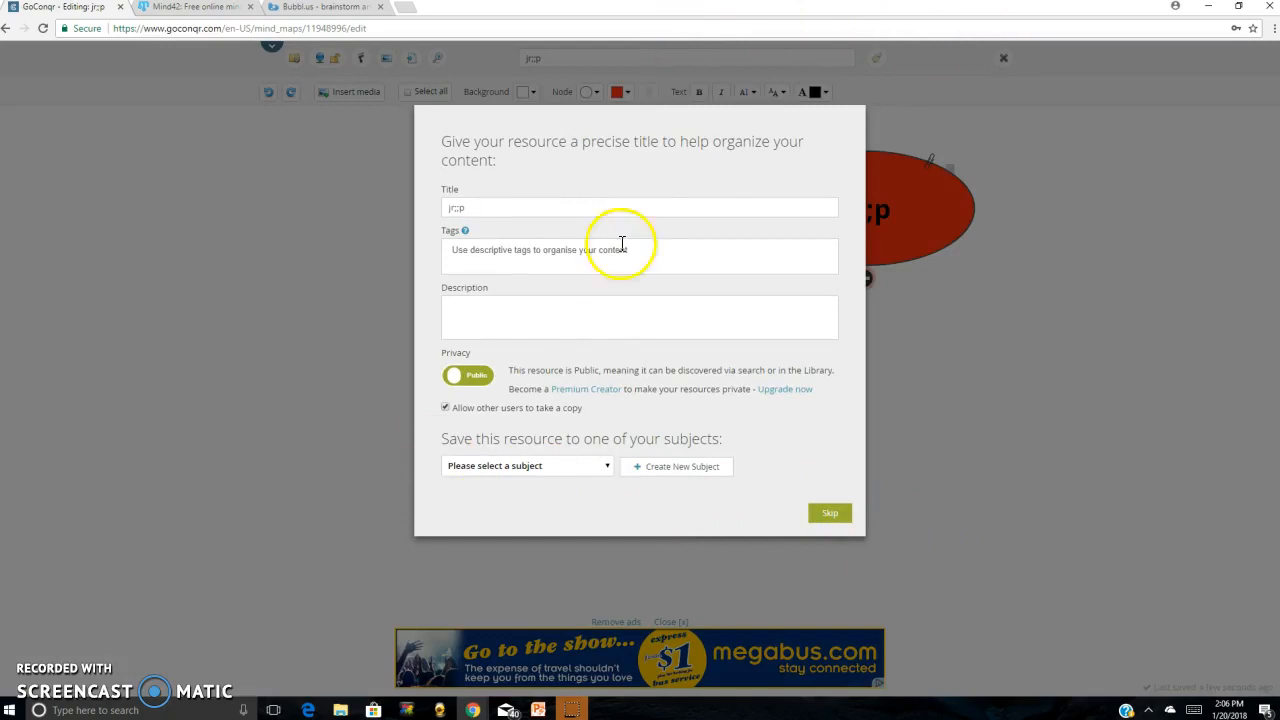
{"action": "left_click", "coordinate": [832, 515]}
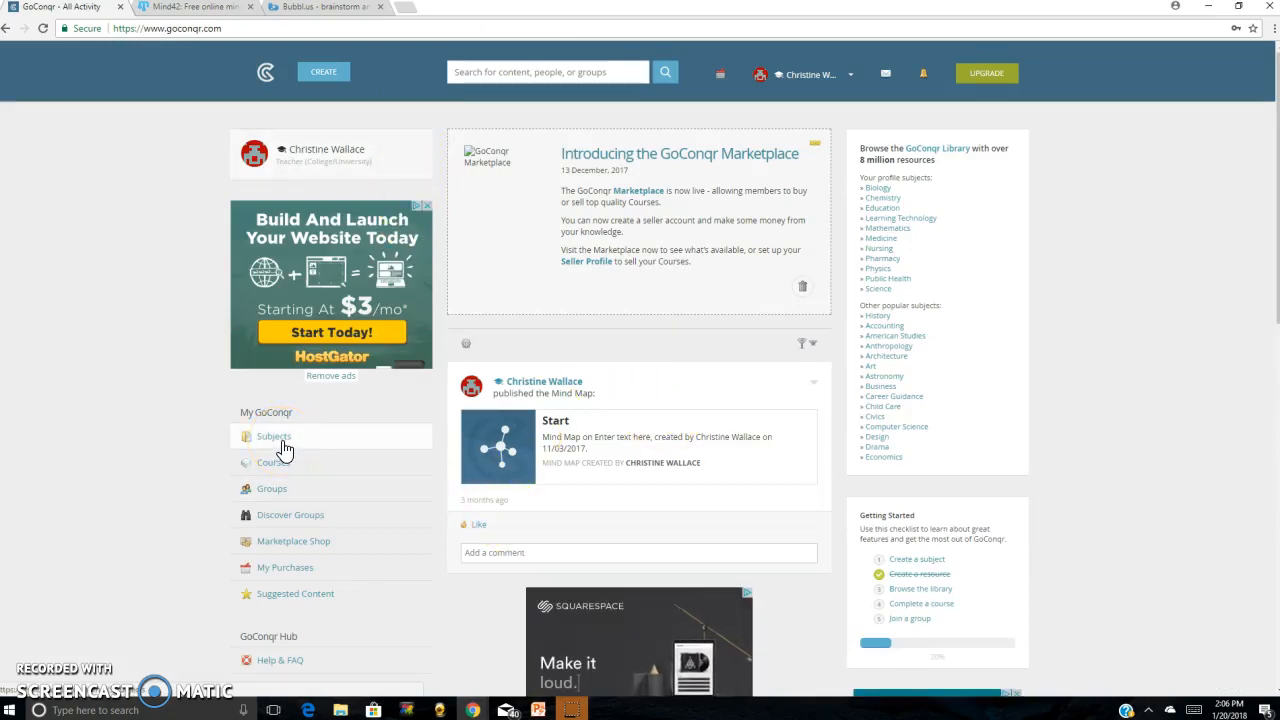
Open the Science subject from the account's subjects and open its Diodes mind map
{"action": "left_click", "coordinate": [281, 446]}
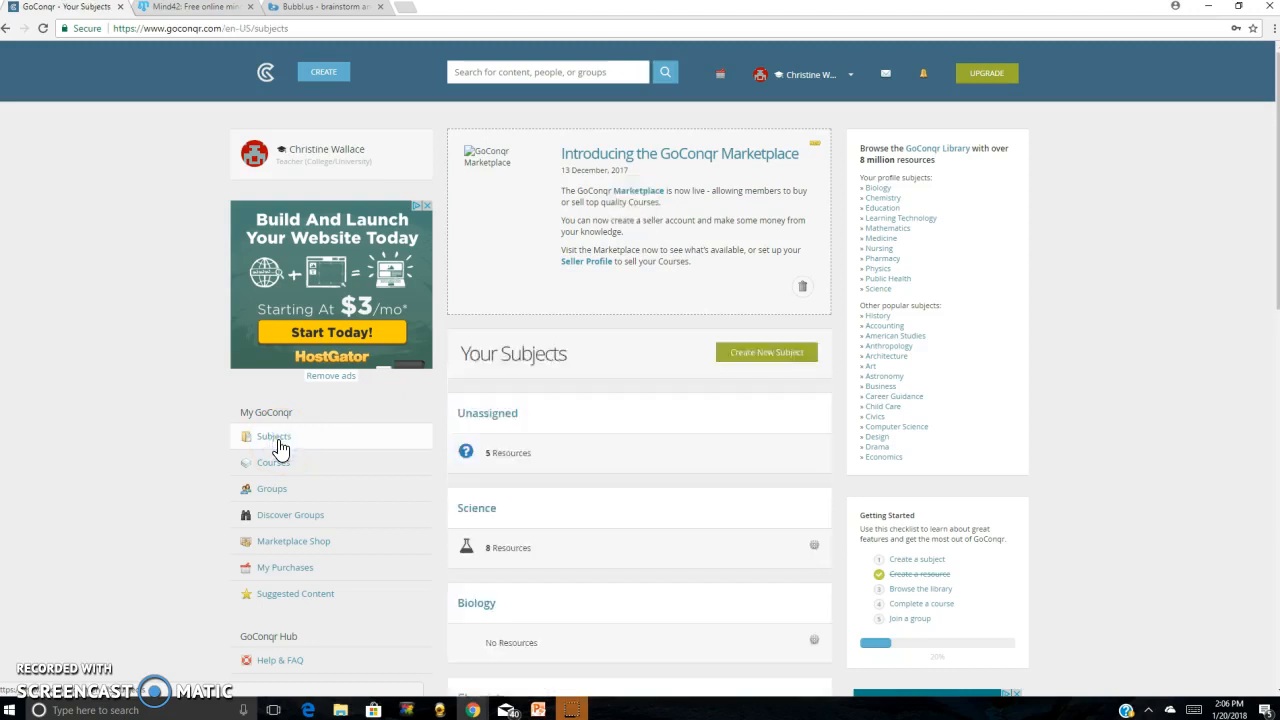
{"action": "left_click", "coordinate": [583, 366]}
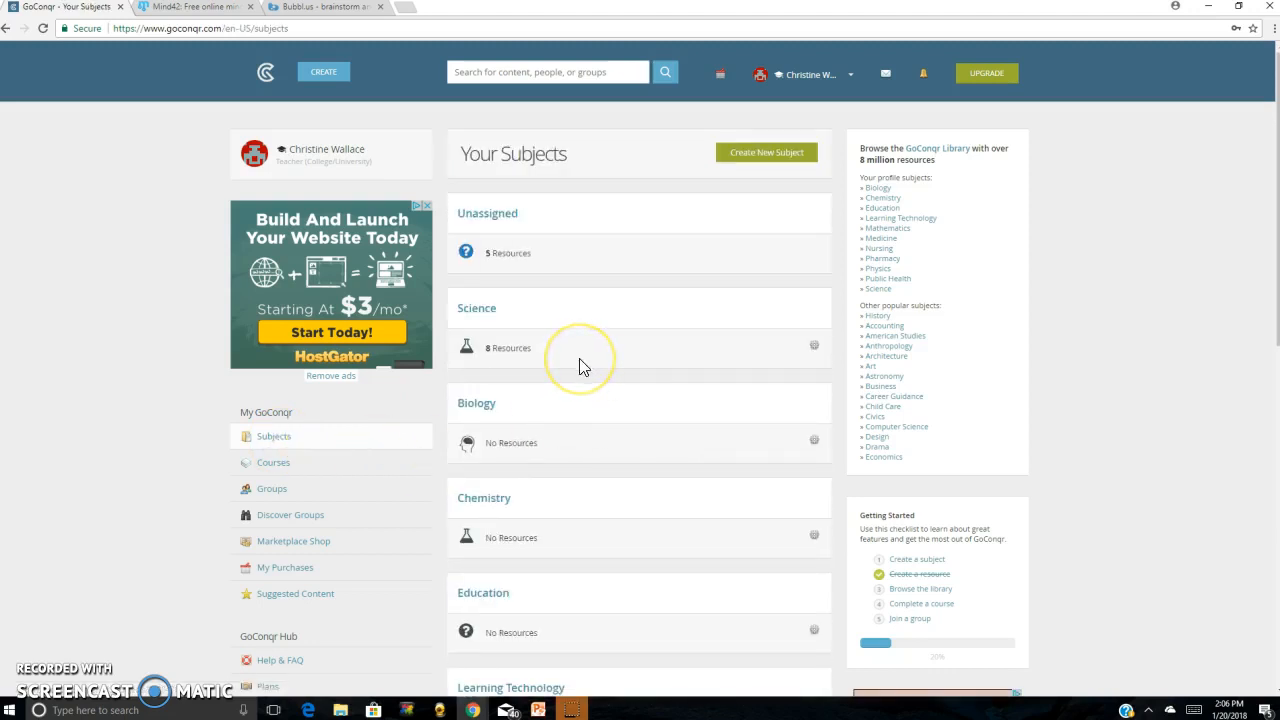
{"action": "left_click", "coordinate": [478, 314]}
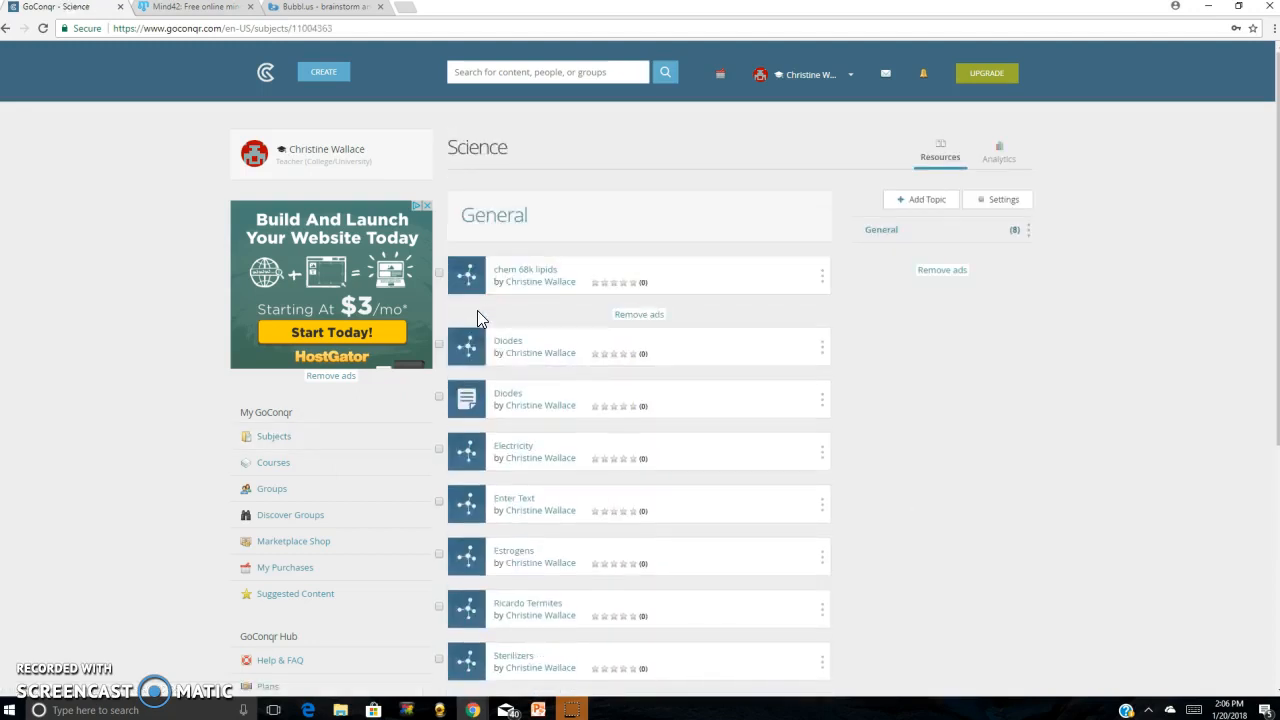
{"action": "left_click", "coordinate": [541, 368]}
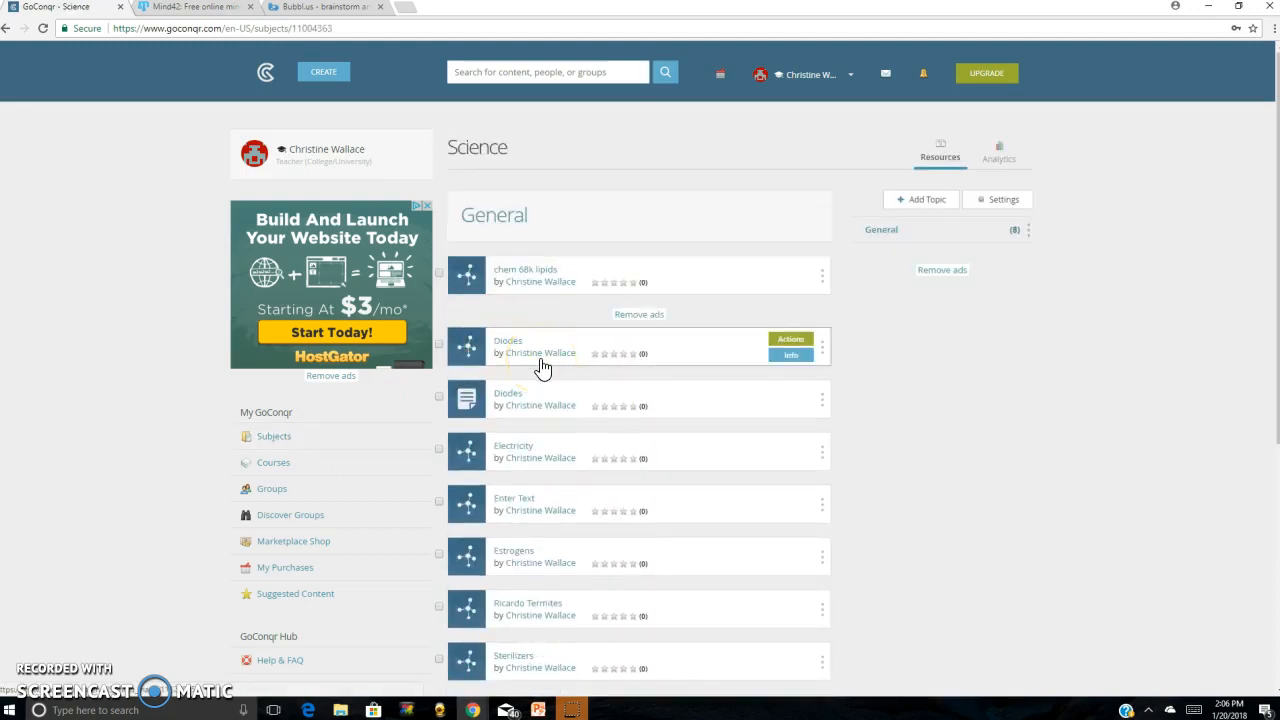
{"action": "left_click", "coordinate": [516, 350]}
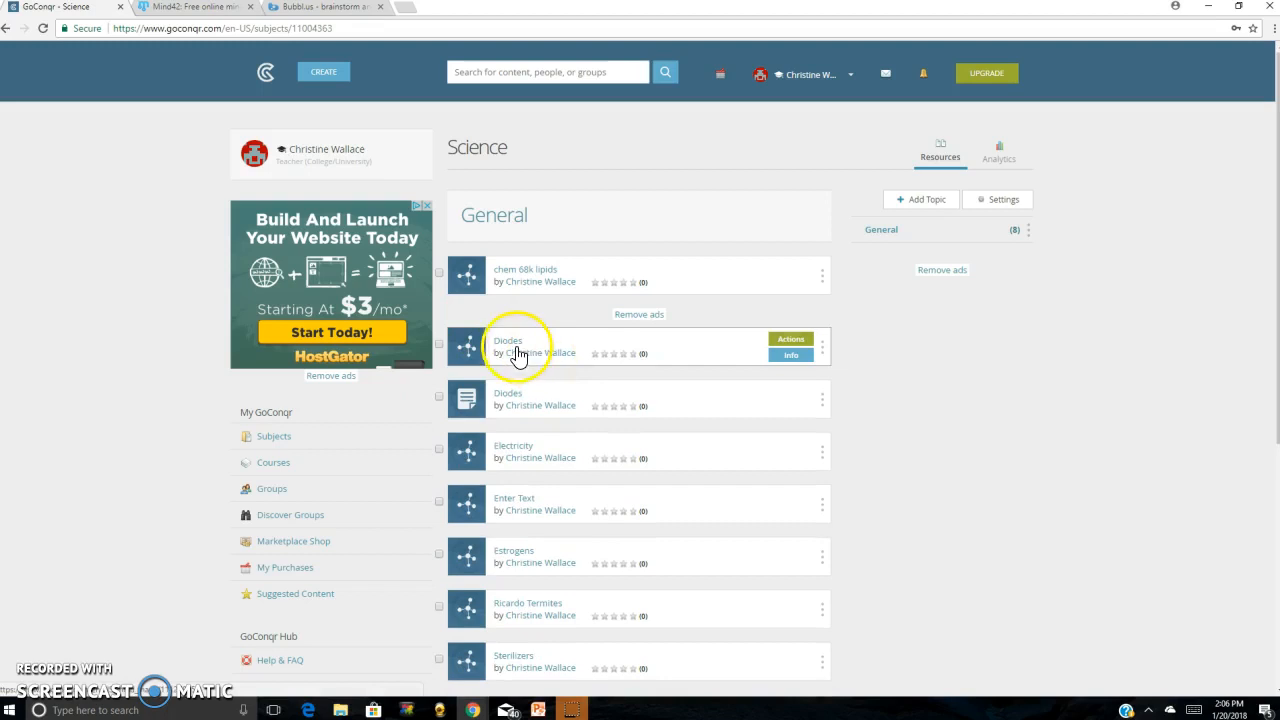